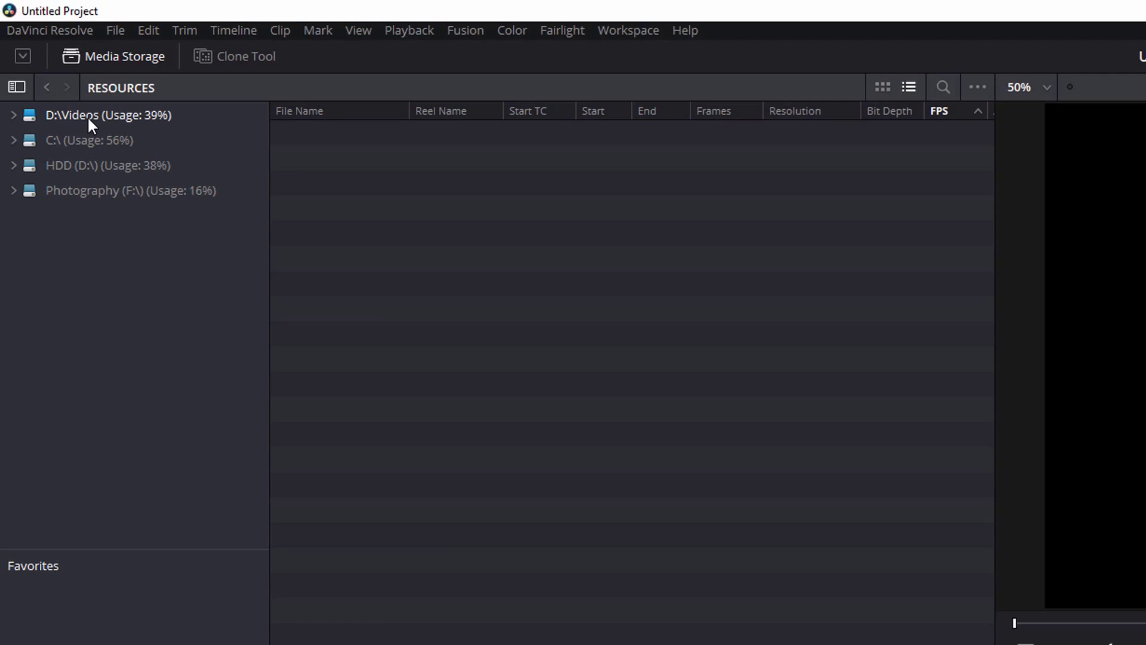
Step: Browse HDD (D:\) to DaVinci > Media to list its project folders, then collapse the drive tree
click(63, 167)
double_click(52, 167)
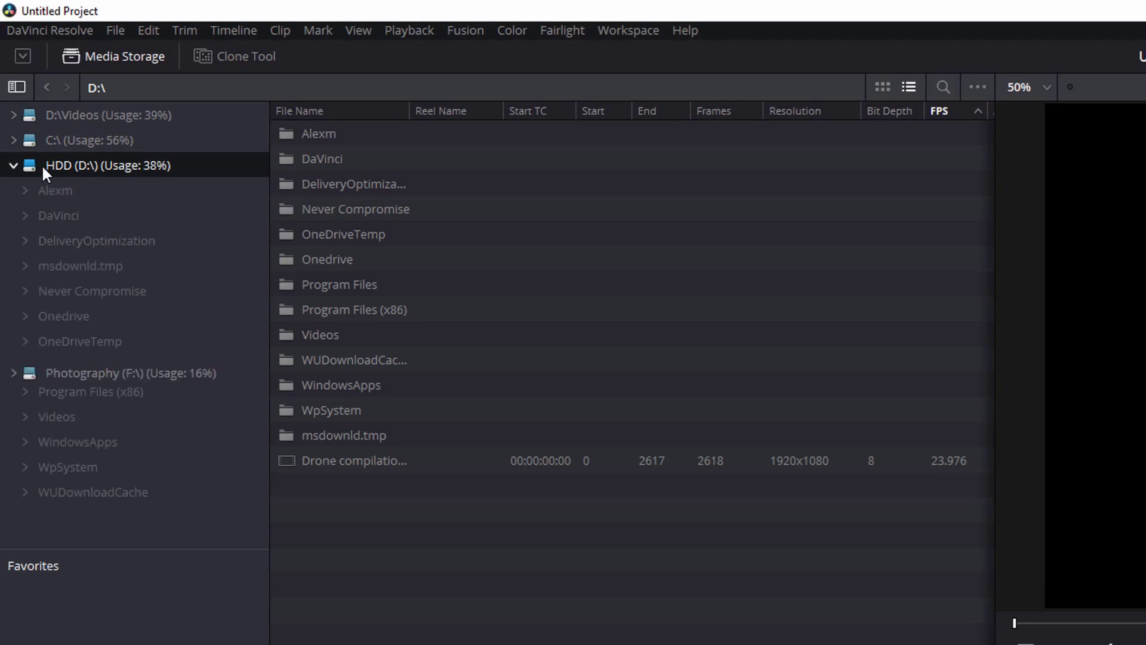
double_click(51, 220)
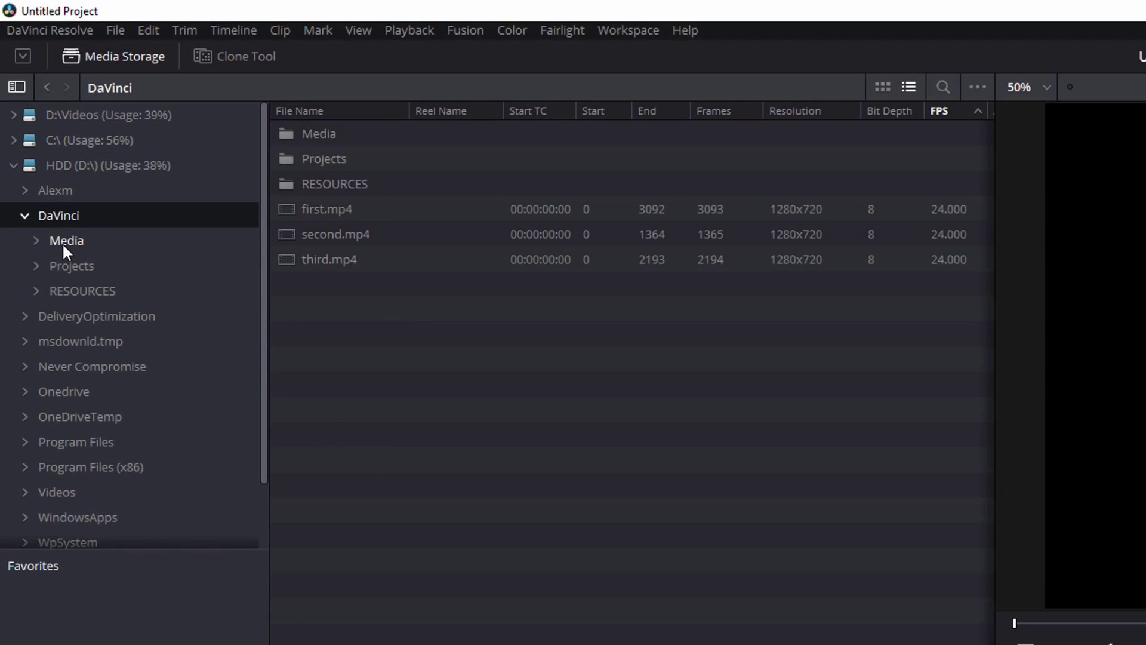
double_click(62, 242)
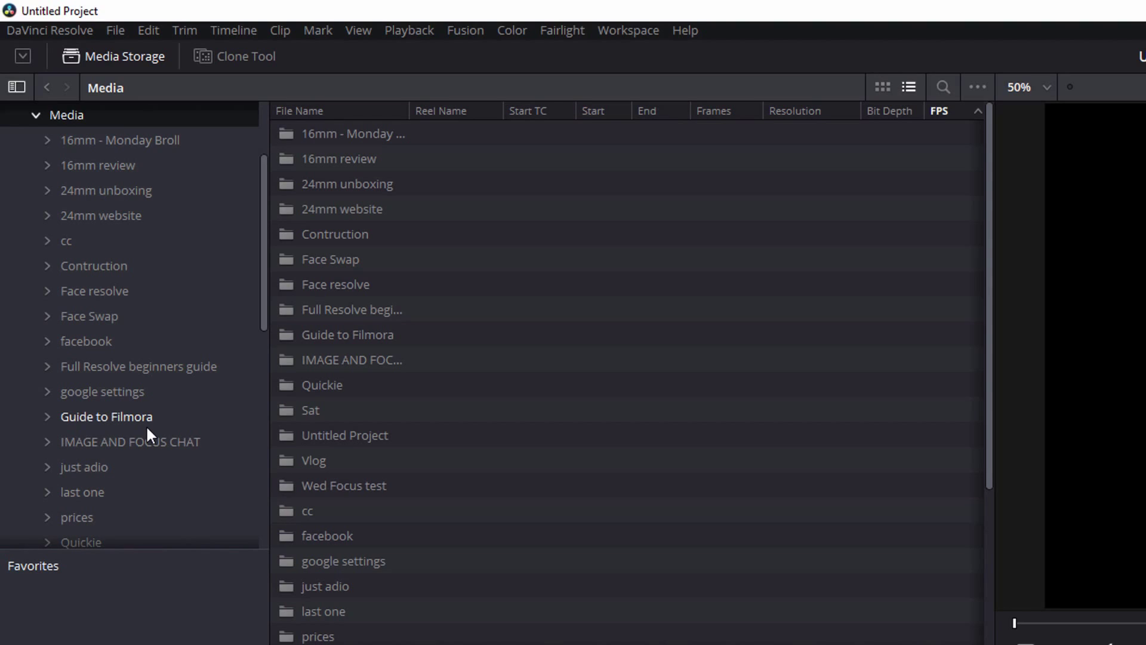
scroll(146, 424, up, 3)
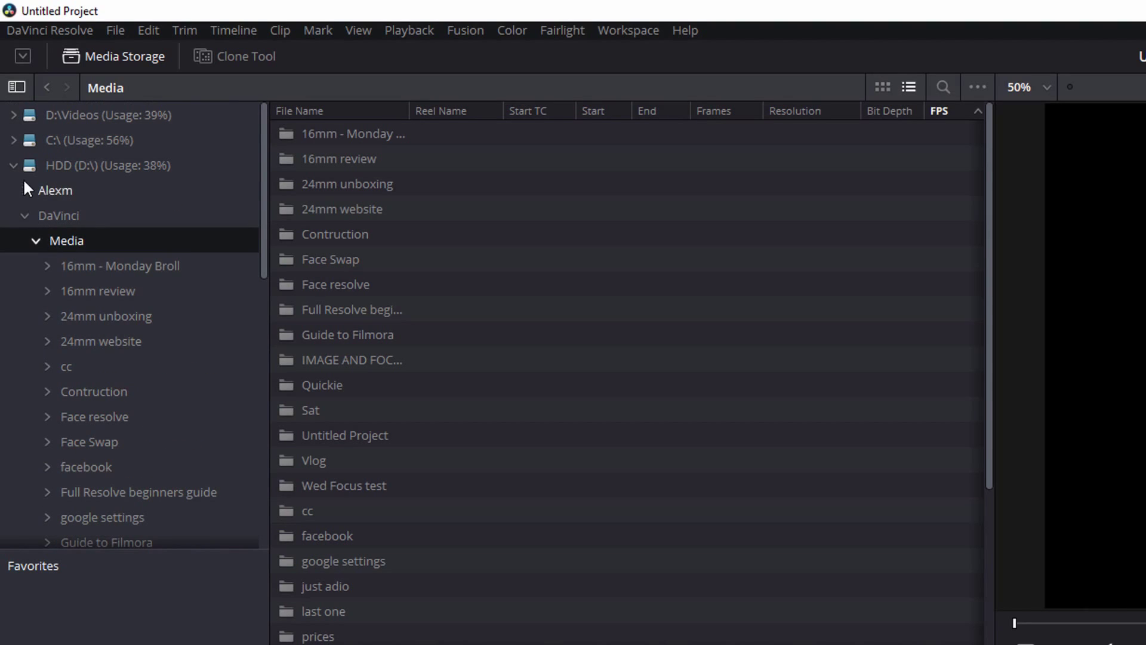
click(12, 165)
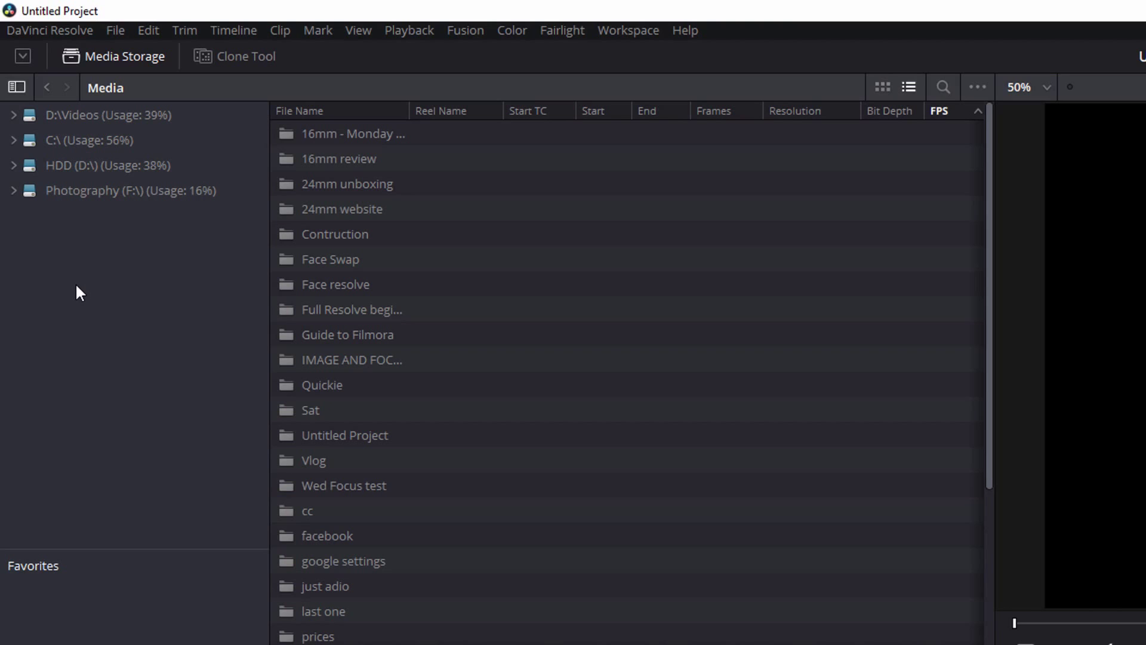
Step: Add D:\DaVinci\Media as a new Media Storage location using Add New Location
right_click(88, 285)
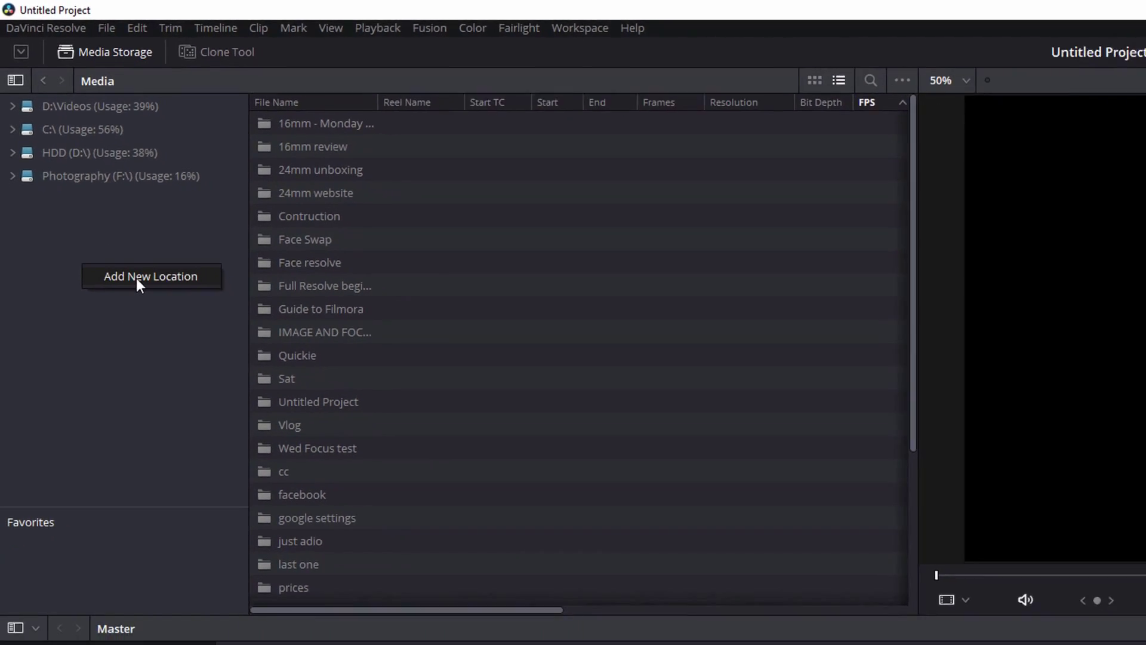
click(136, 278)
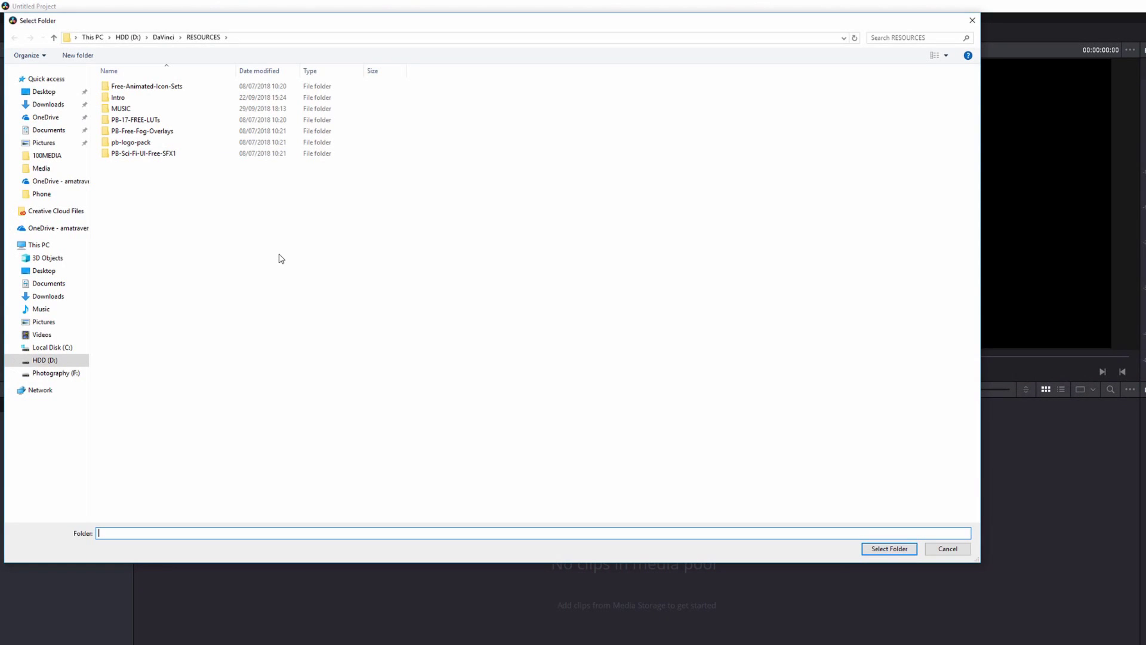
click(54, 245)
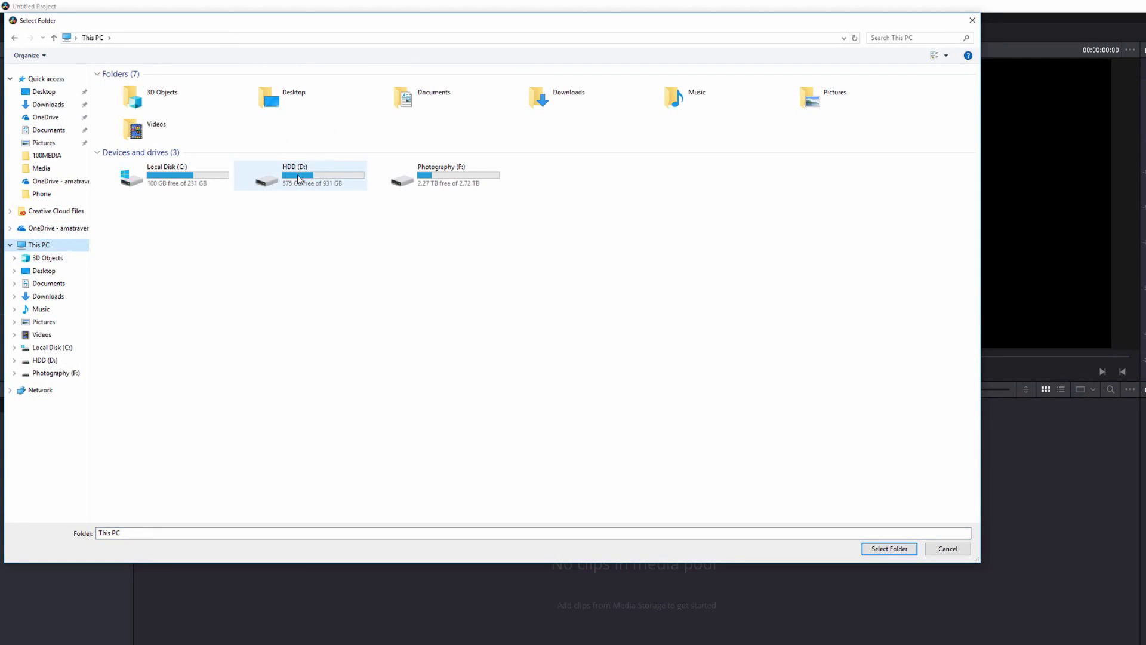
click(313, 183)
double_click(314, 183)
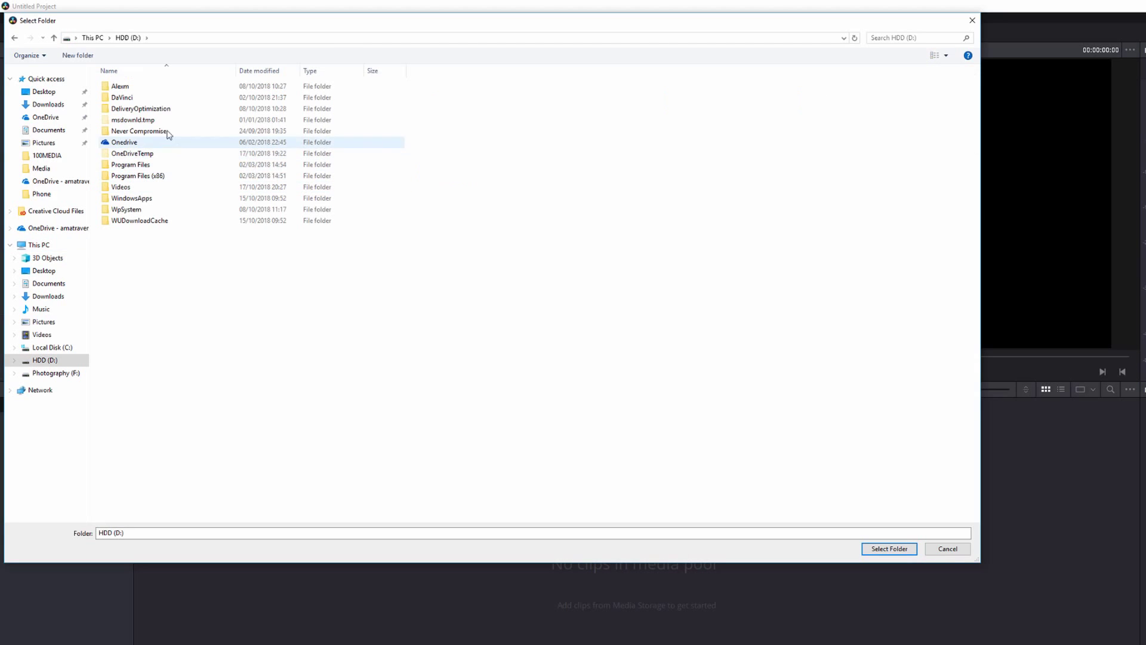
double_click(137, 97)
click(120, 88)
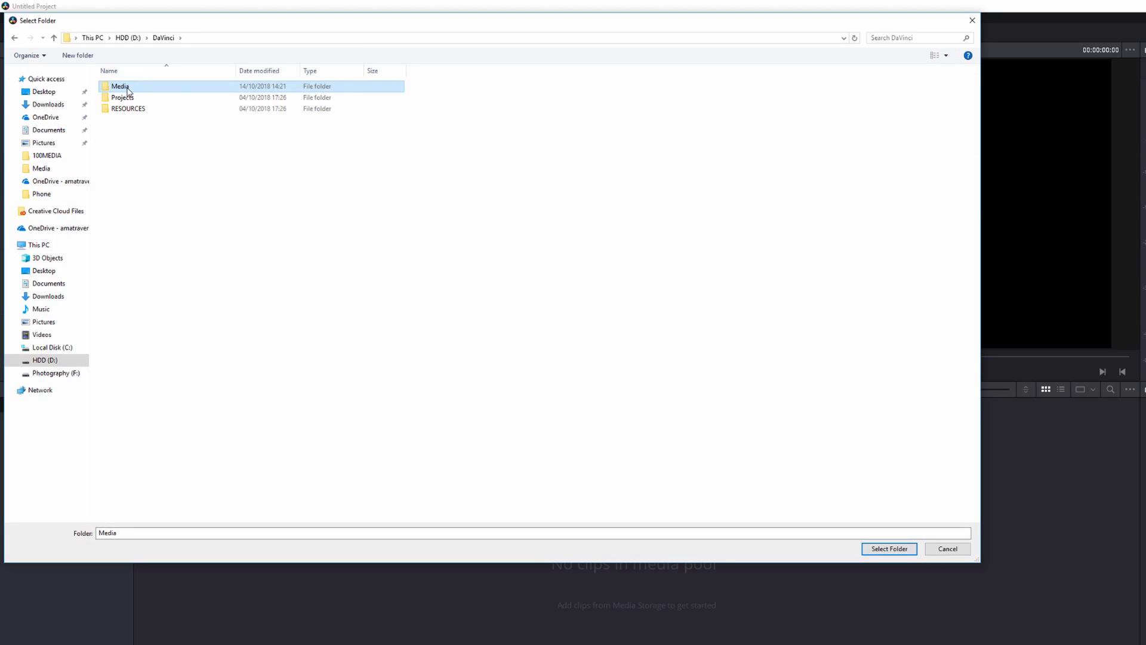
click(889, 548)
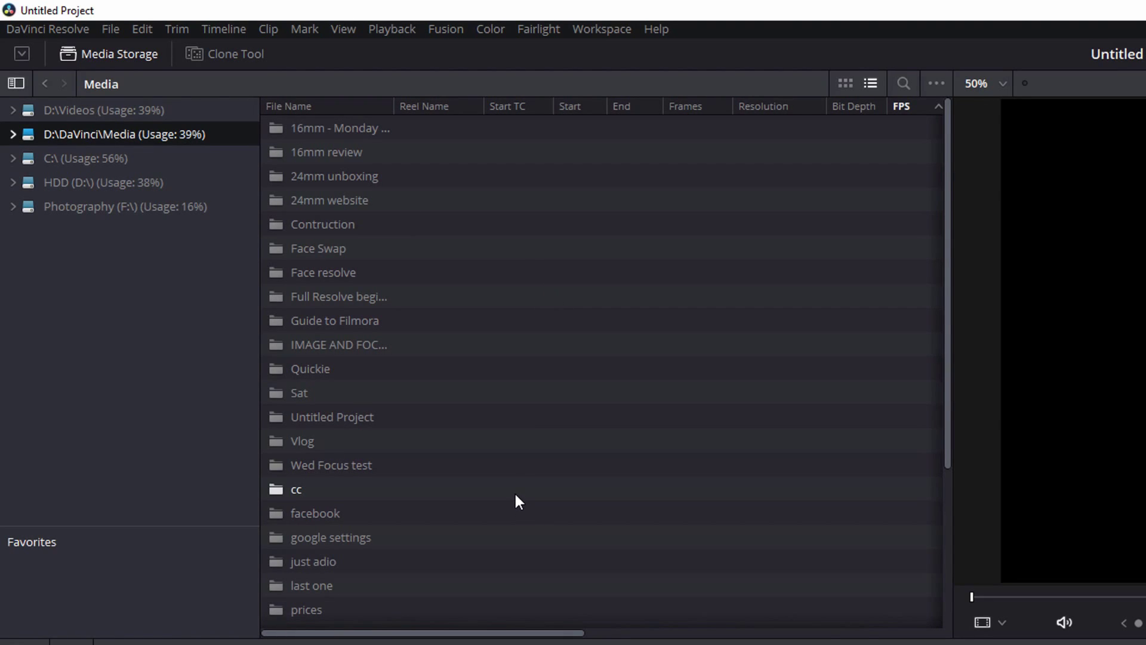
right_click(52, 331)
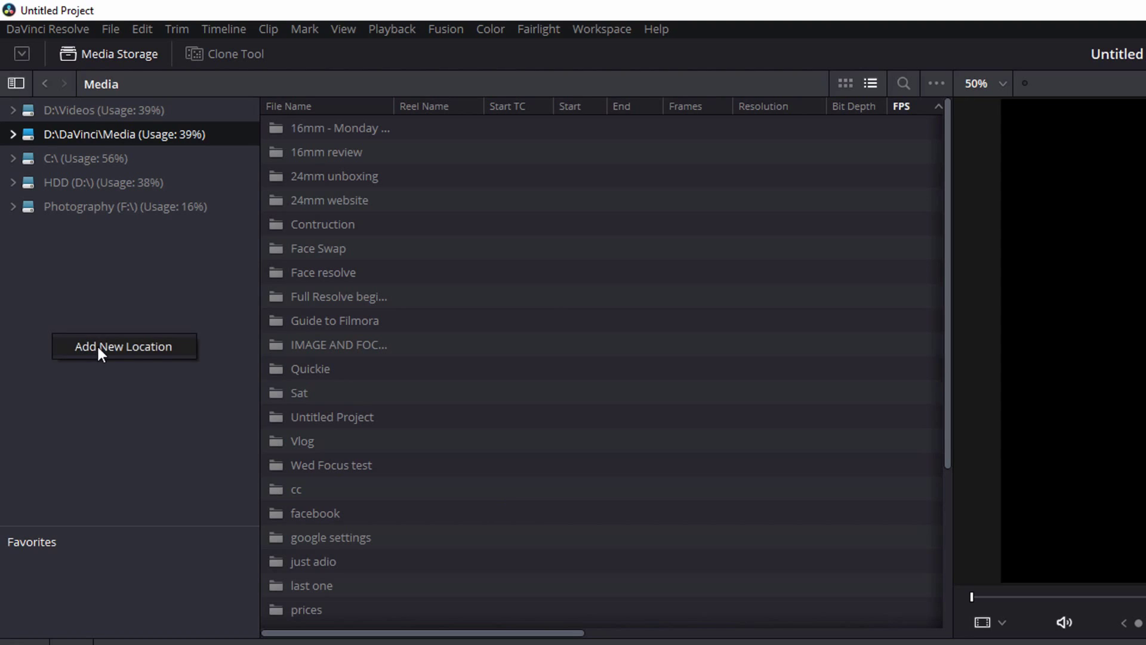
click(98, 346)
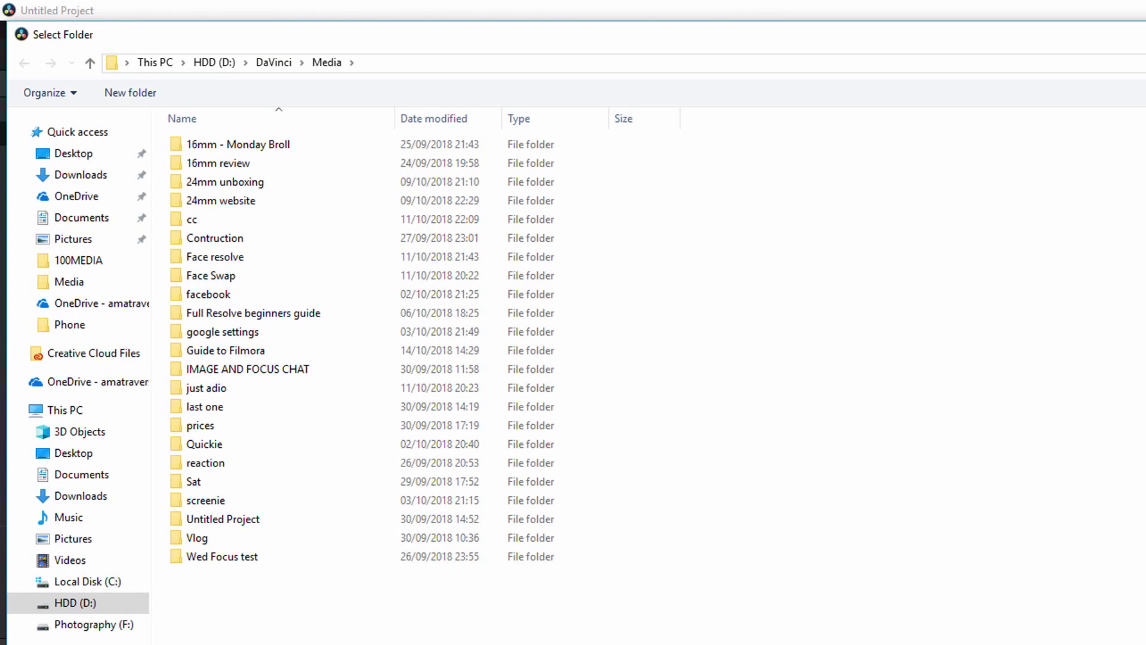
key(Return)
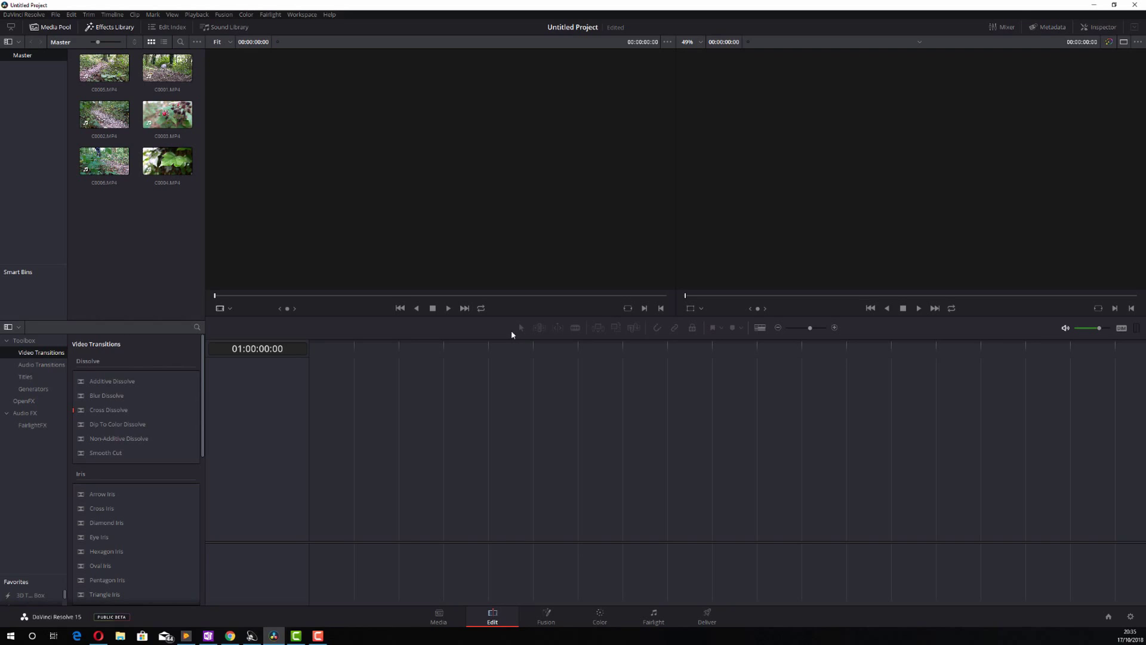
Step: Load the berry clip C0003.MP4 into the Source viewer and preview it
drag(167, 114, 306, 468)
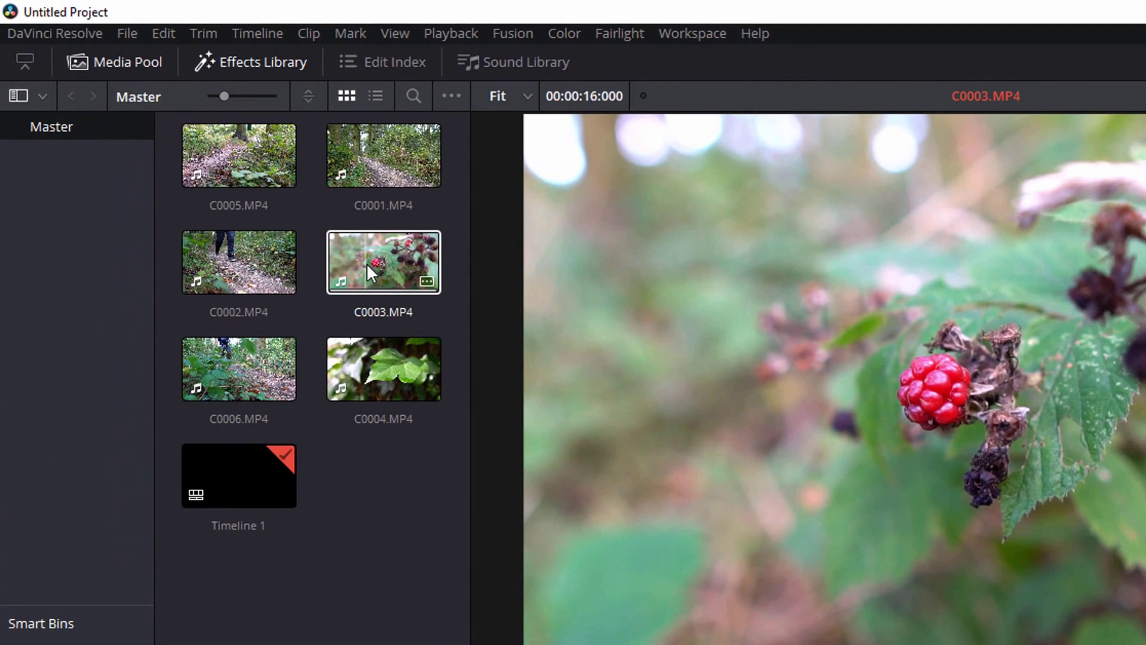
click(366, 262)
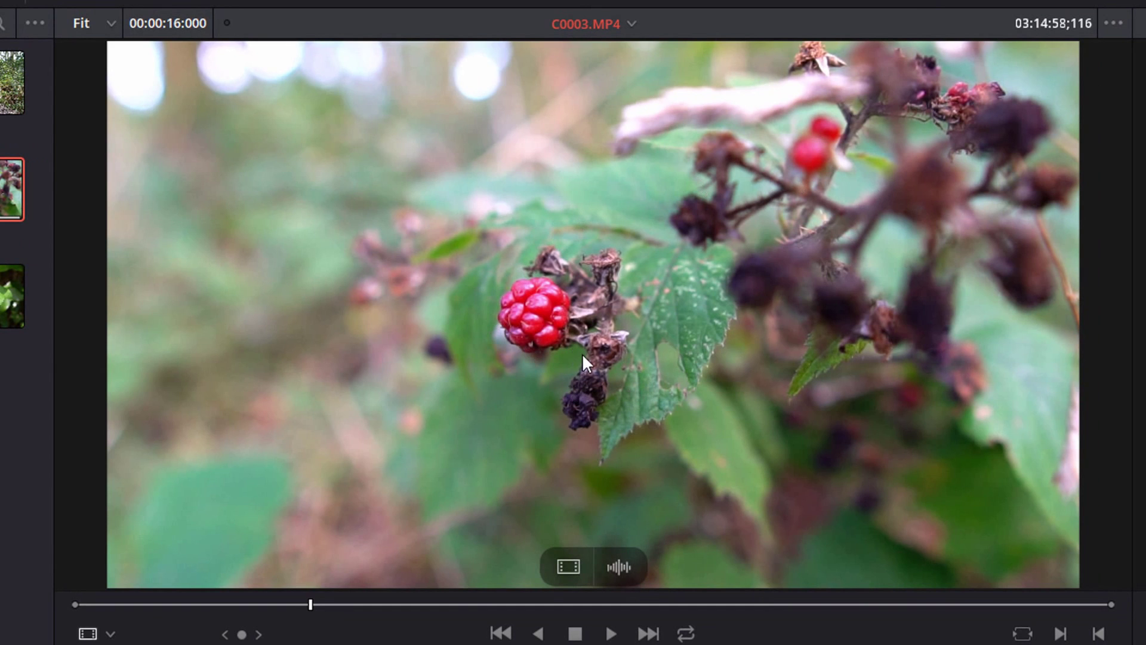
click(349, 603)
key(space)
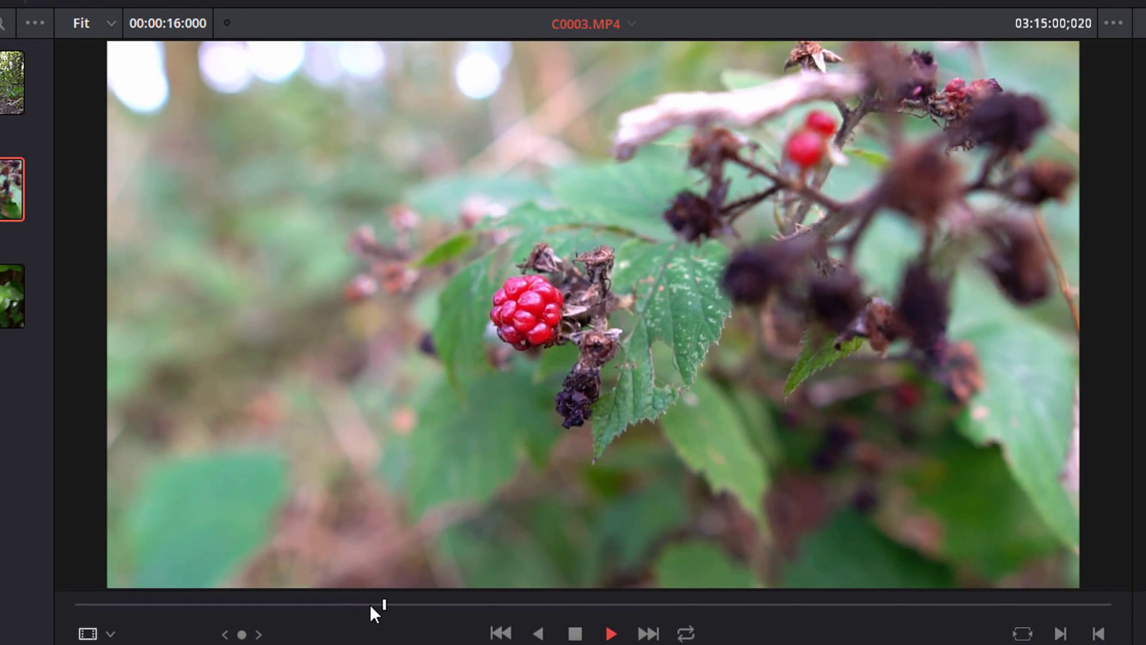
key(space)
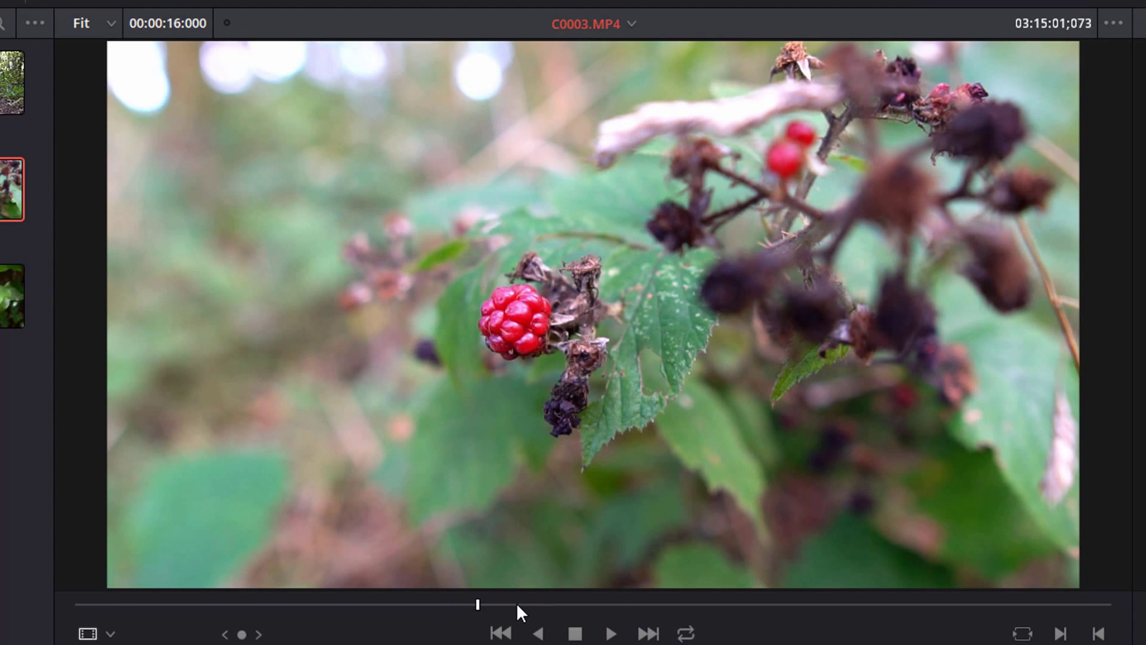
Step: Mark In and Out points on C0003 and drop that section at the start of Video 1
key(i)
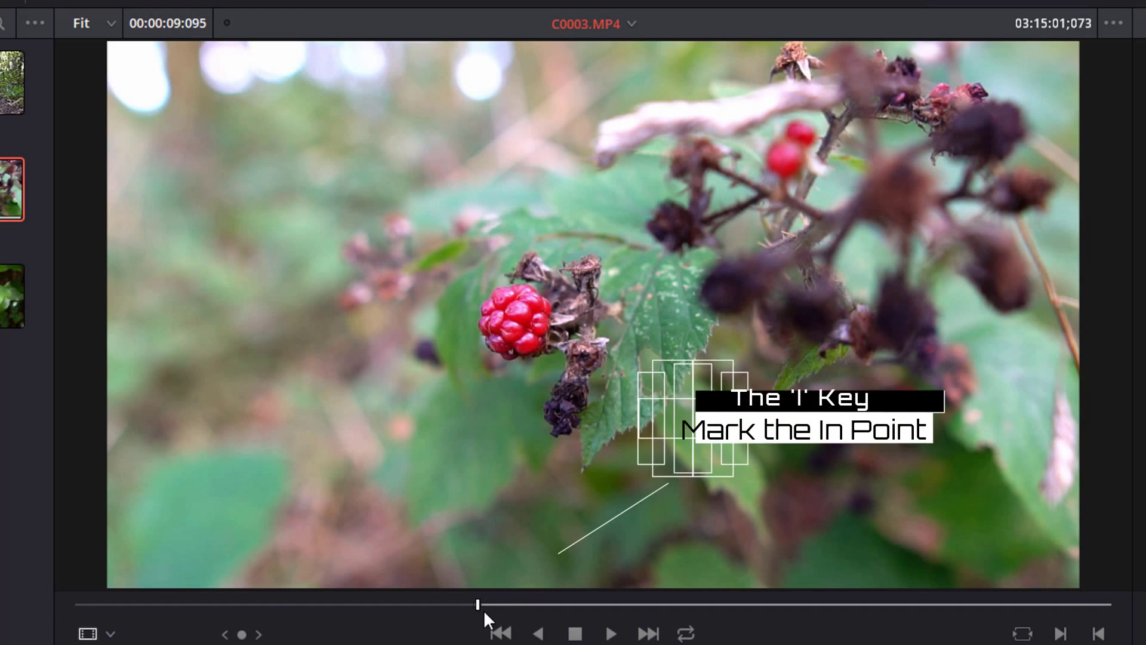
key(space)
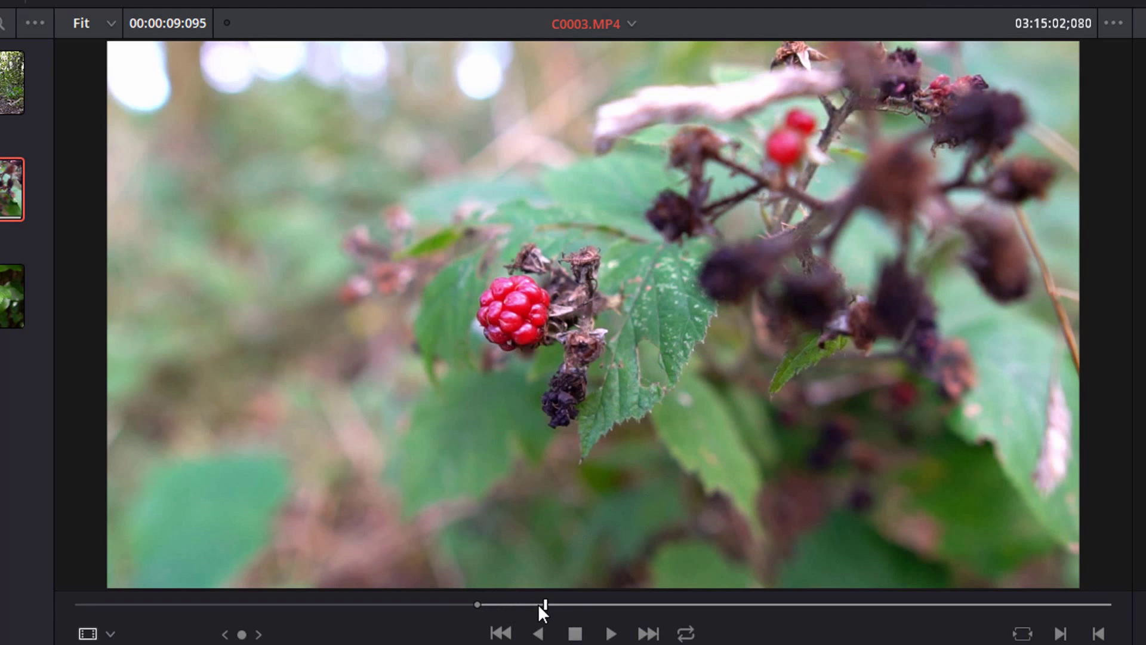
drag(546, 607, 621, 604)
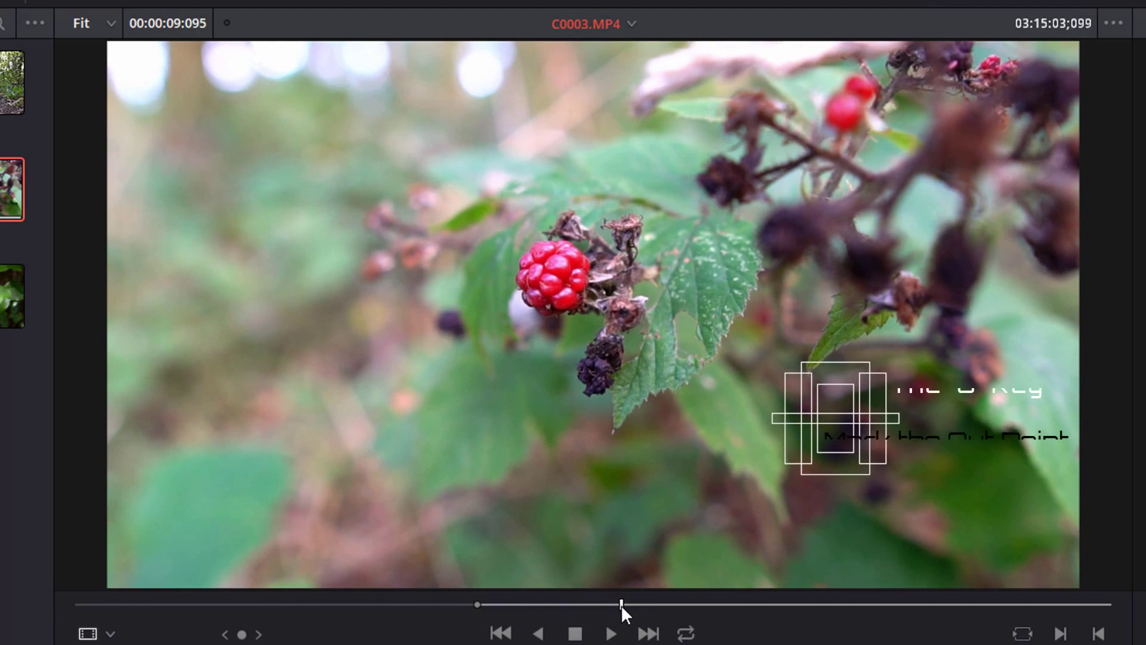
key(o)
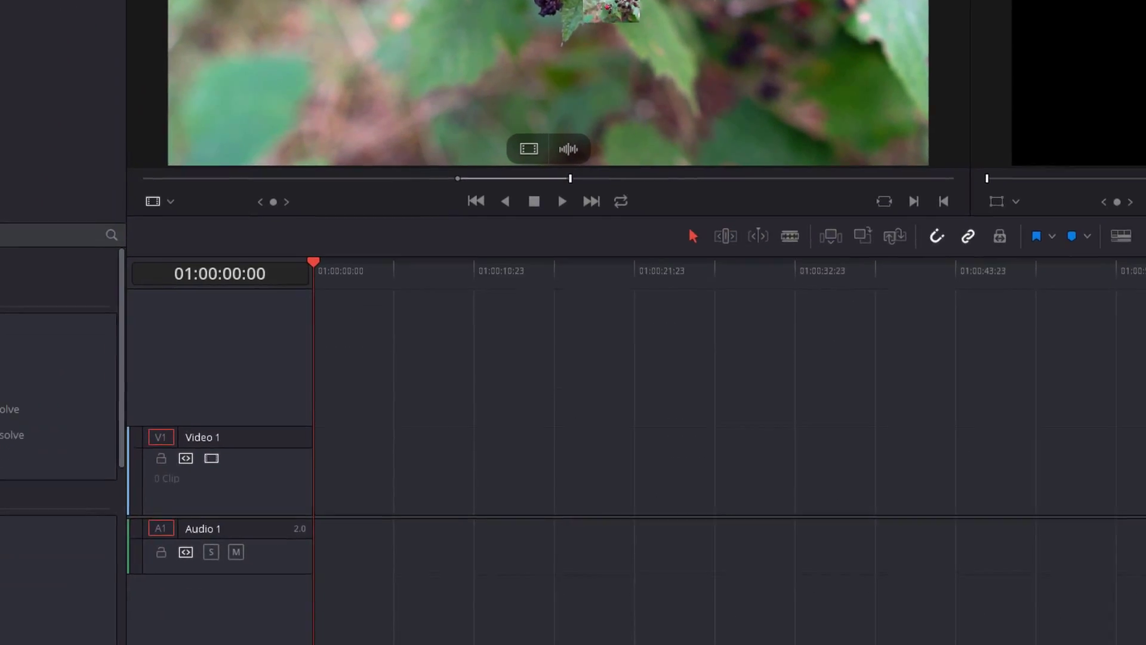
drag(597, 465, 478, 644)
drag(455, 237, 330, 416)
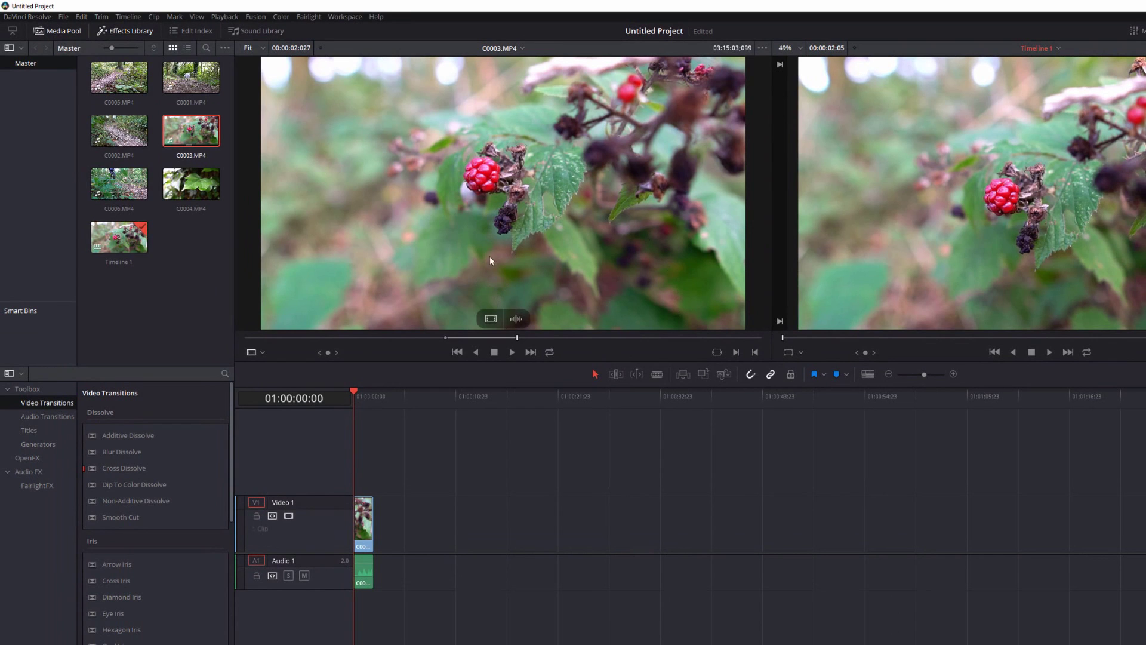
Step: Mark a new Out point in the source clip and append that range after the first clip
key(space)
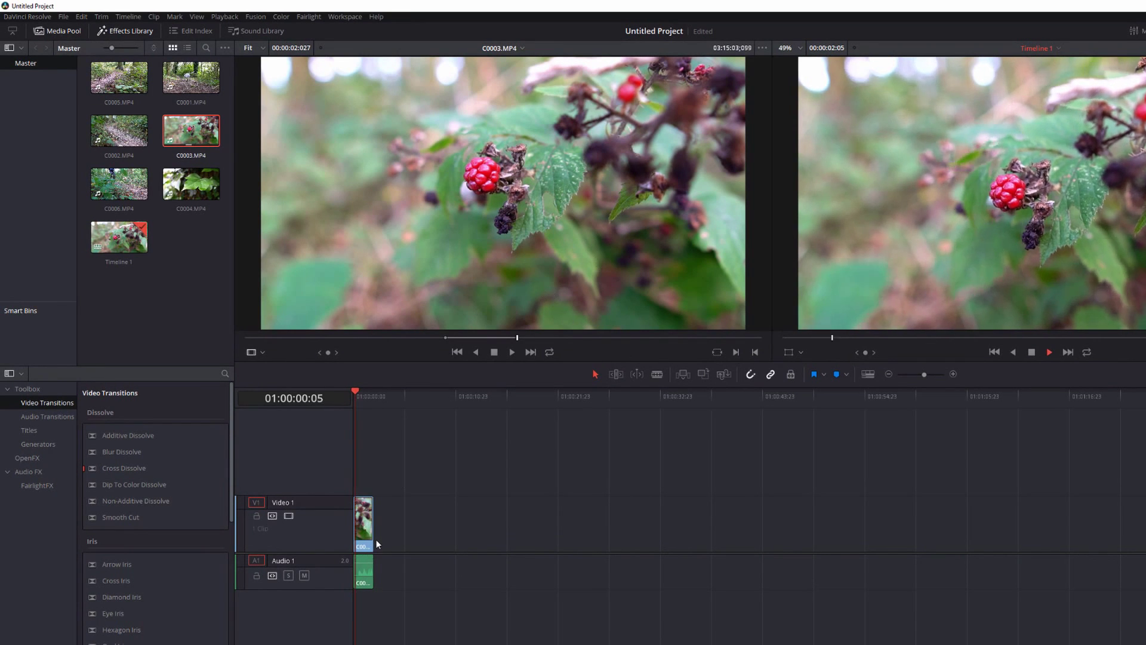
key(space)
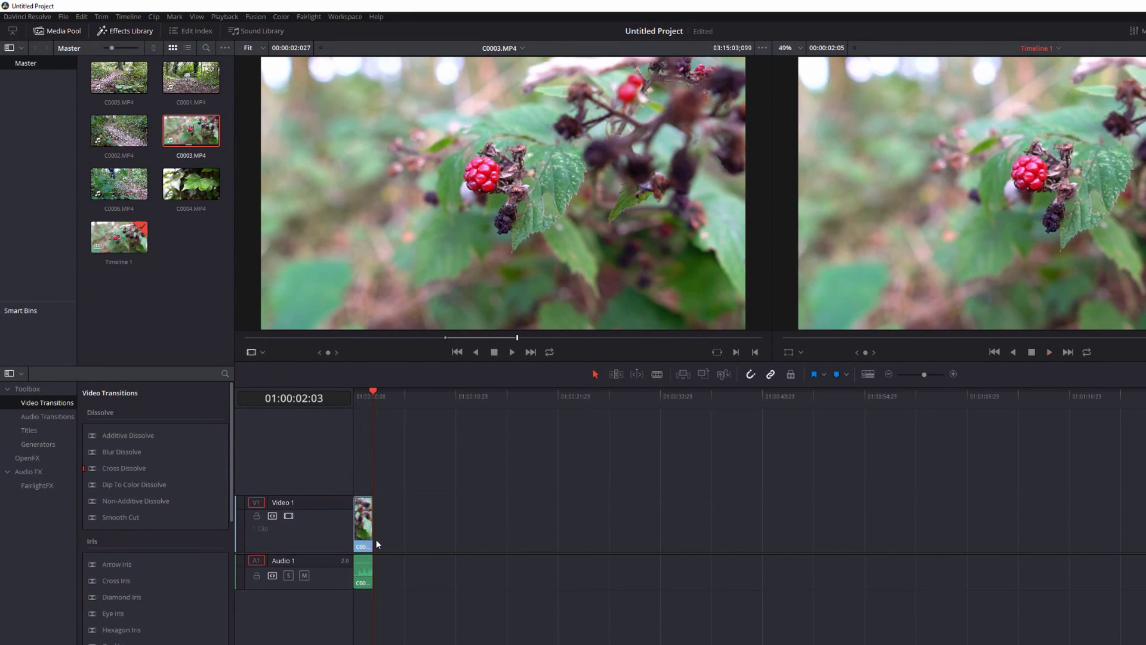
click(270, 338)
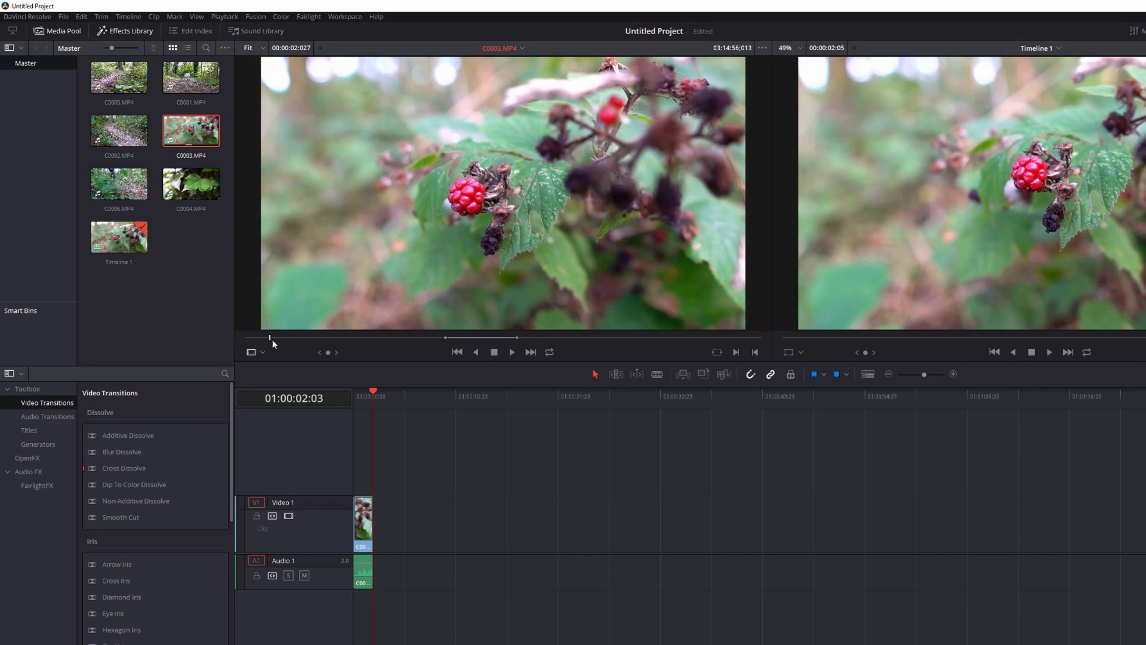
click(585, 338)
drag(584, 338, 637, 337)
key(o)
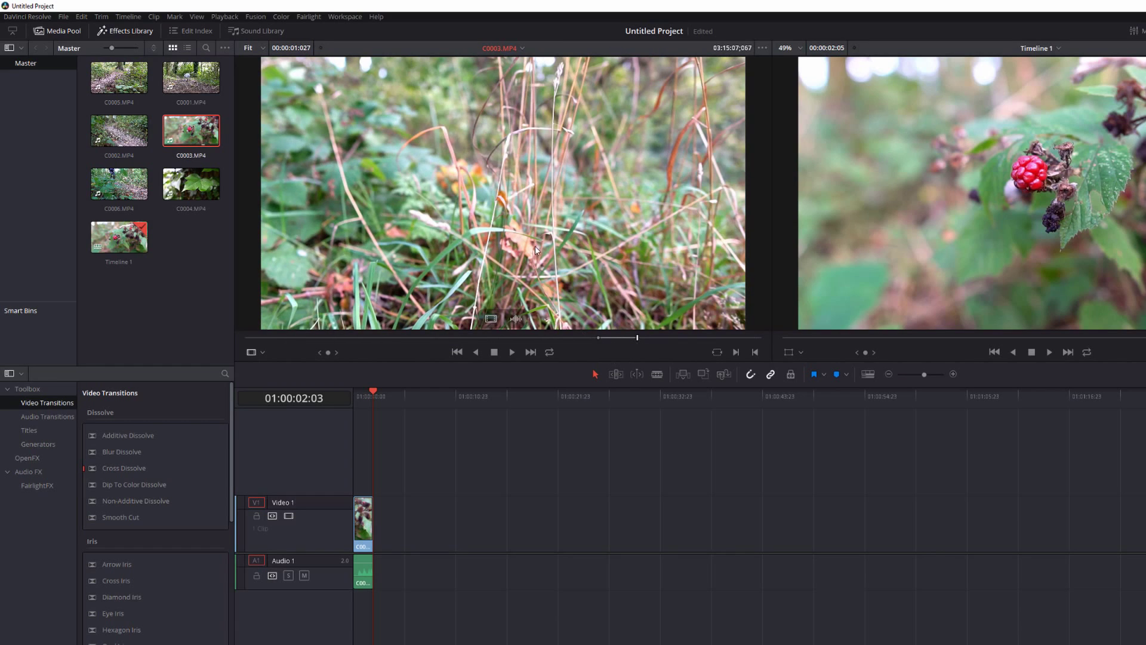
drag(534, 245, 378, 543)
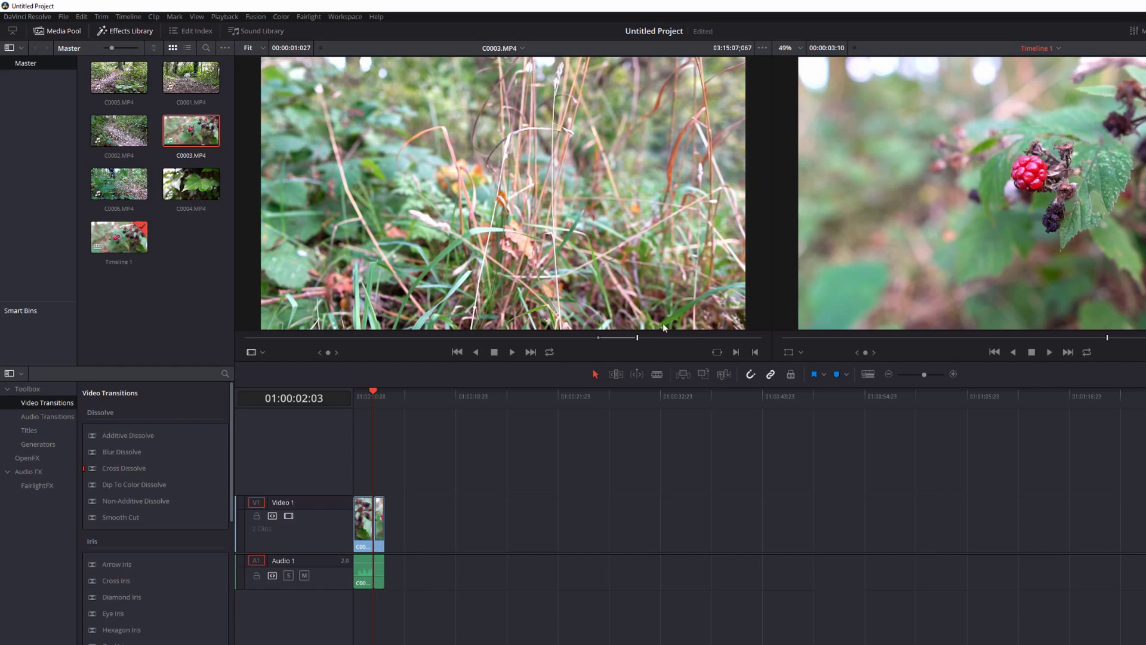
Step: Mark another short In/Out range and append it to the end of the timeline
click(652, 332)
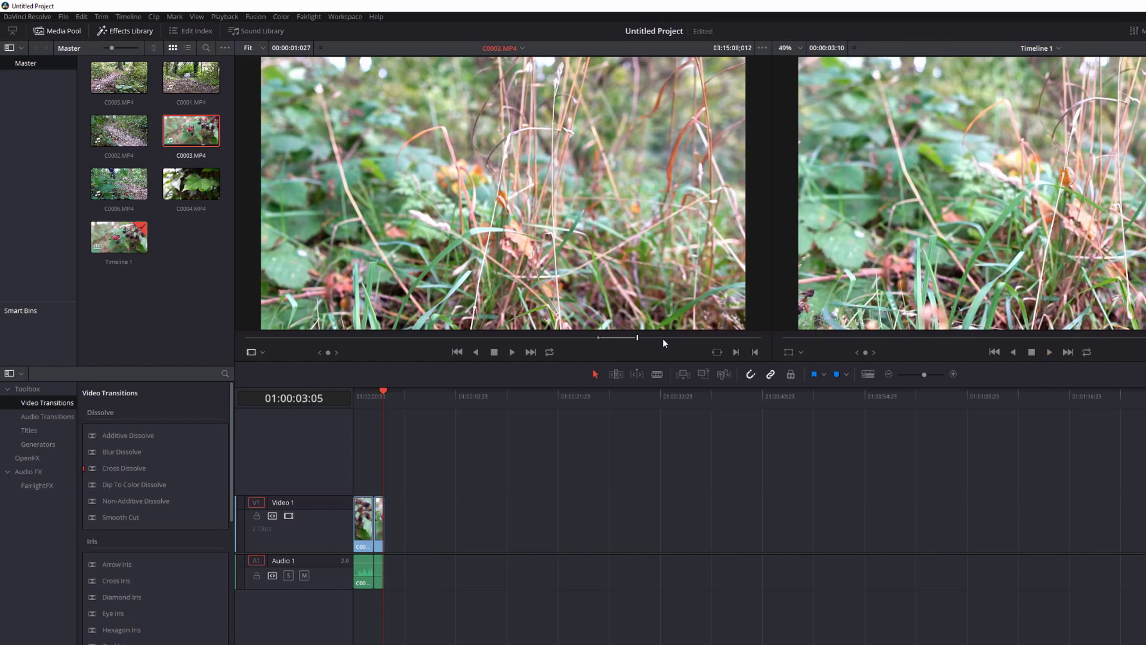
key(space)
key(space)
key(i)
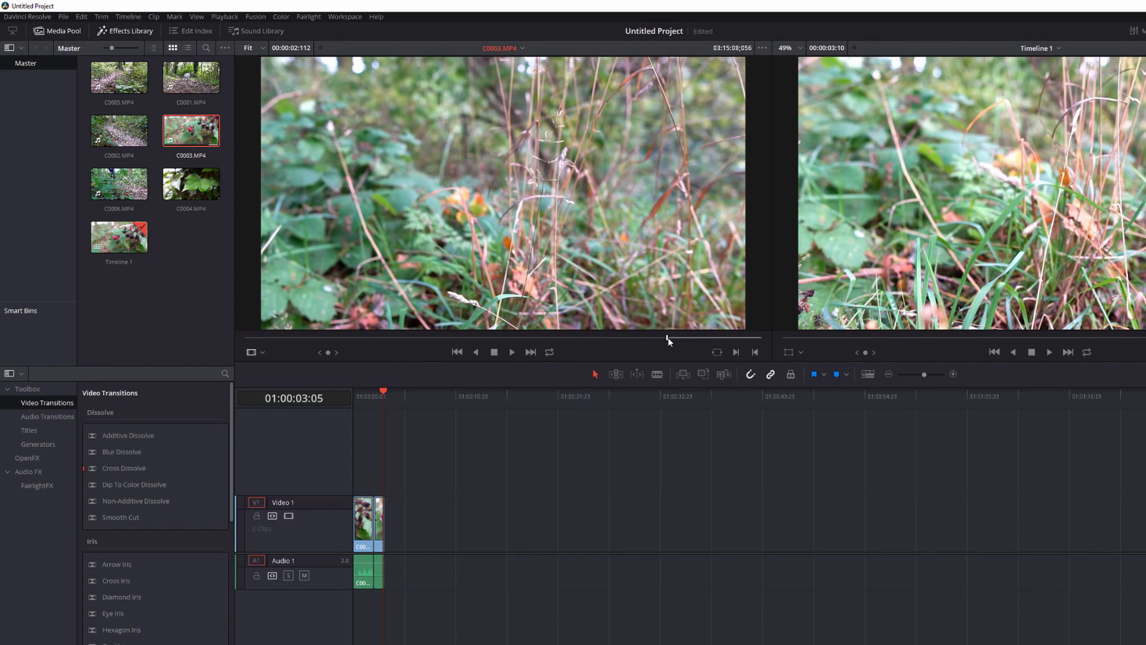
drag(668, 338, 719, 342)
key(o)
drag(597, 285, 392, 525)
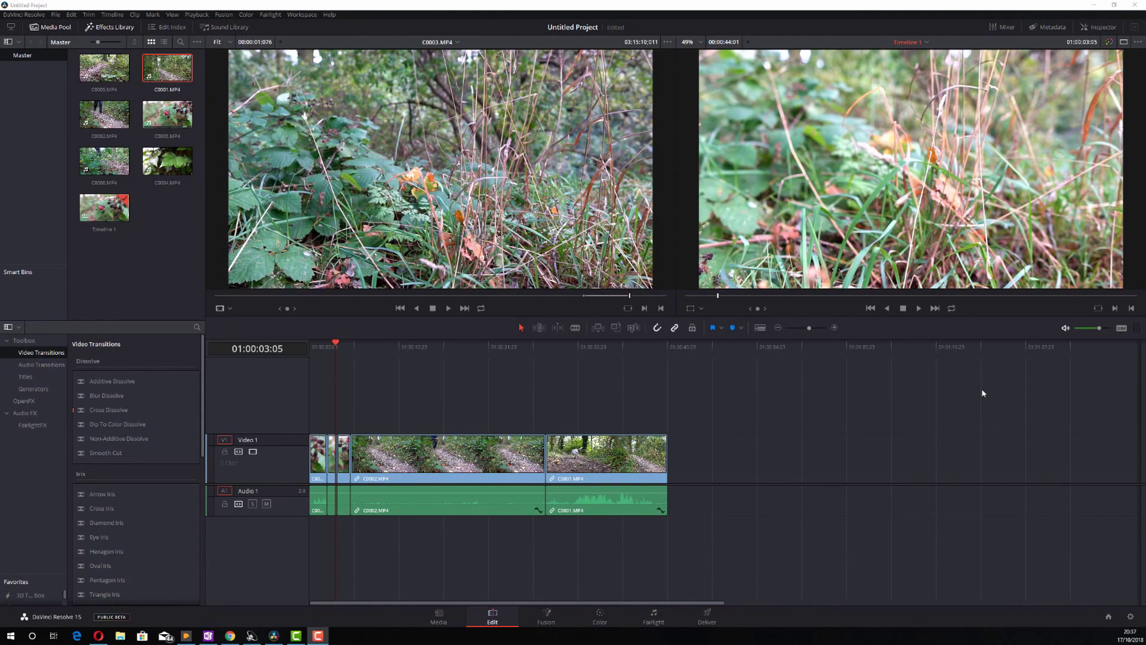
Step: Trim C0002, slide C0001 left to close its gap, then shift C0002, C0003 and C0001 right together
drag(607, 453, 828, 454)
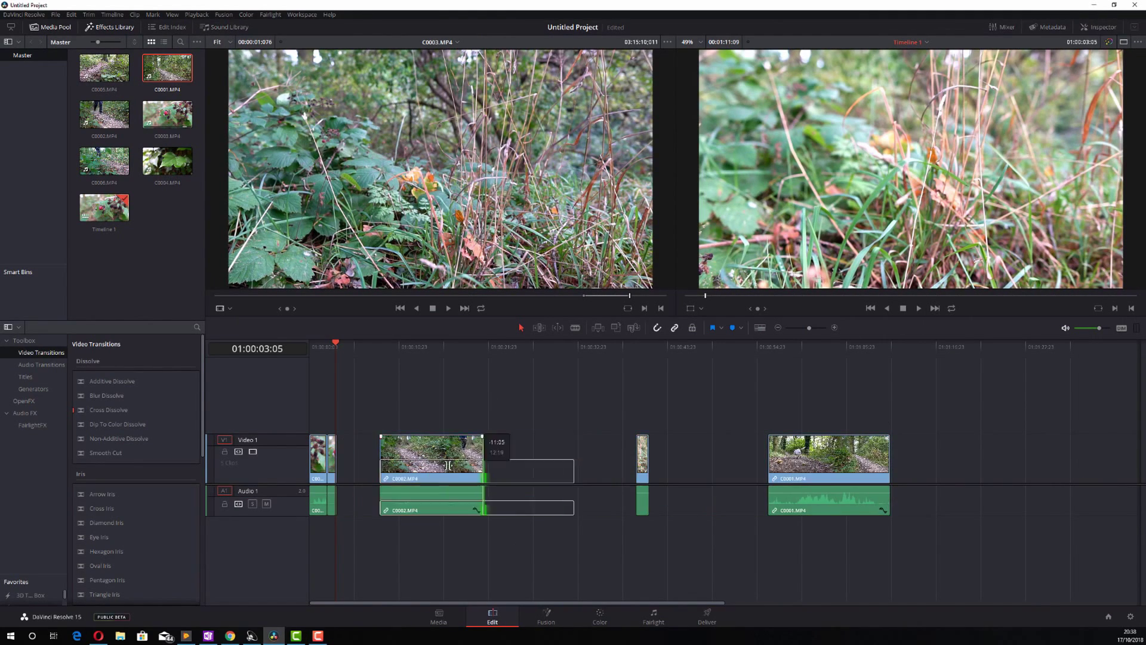
click(633, 454)
click(698, 509)
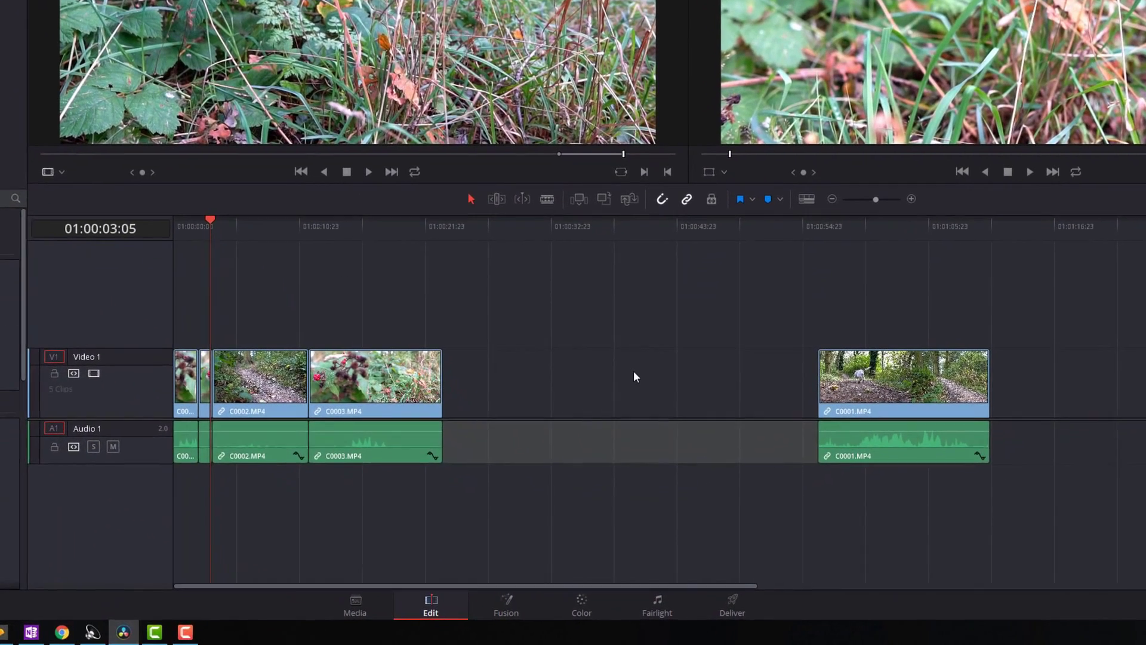
click(639, 452)
drag(915, 382, 539, 388)
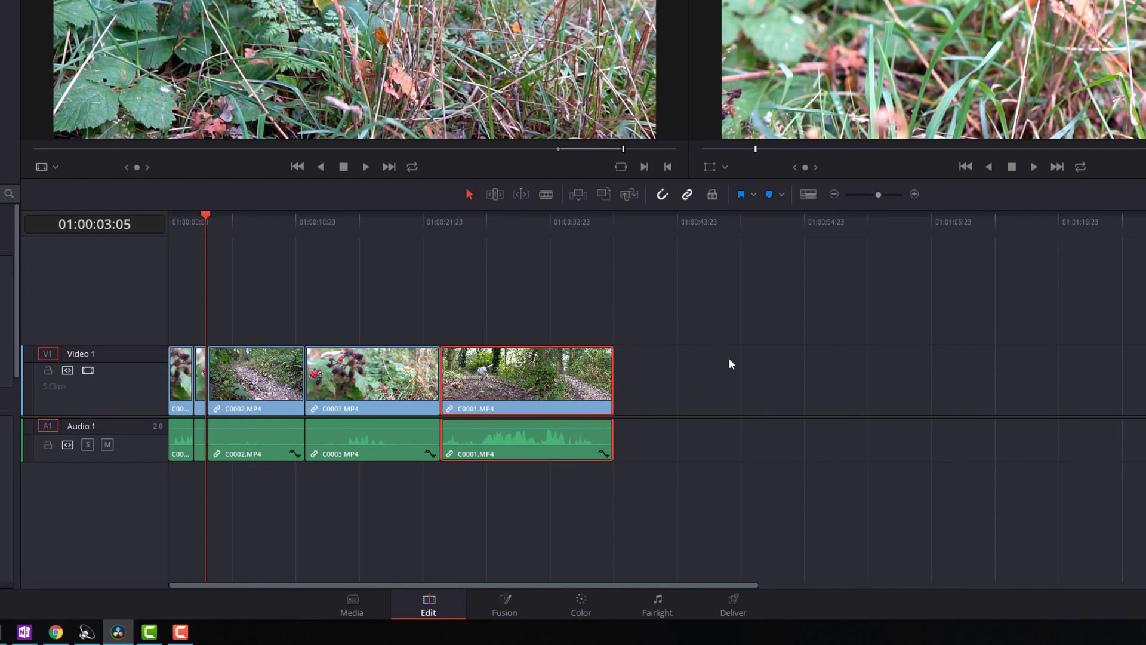
drag(929, 486, 742, 392)
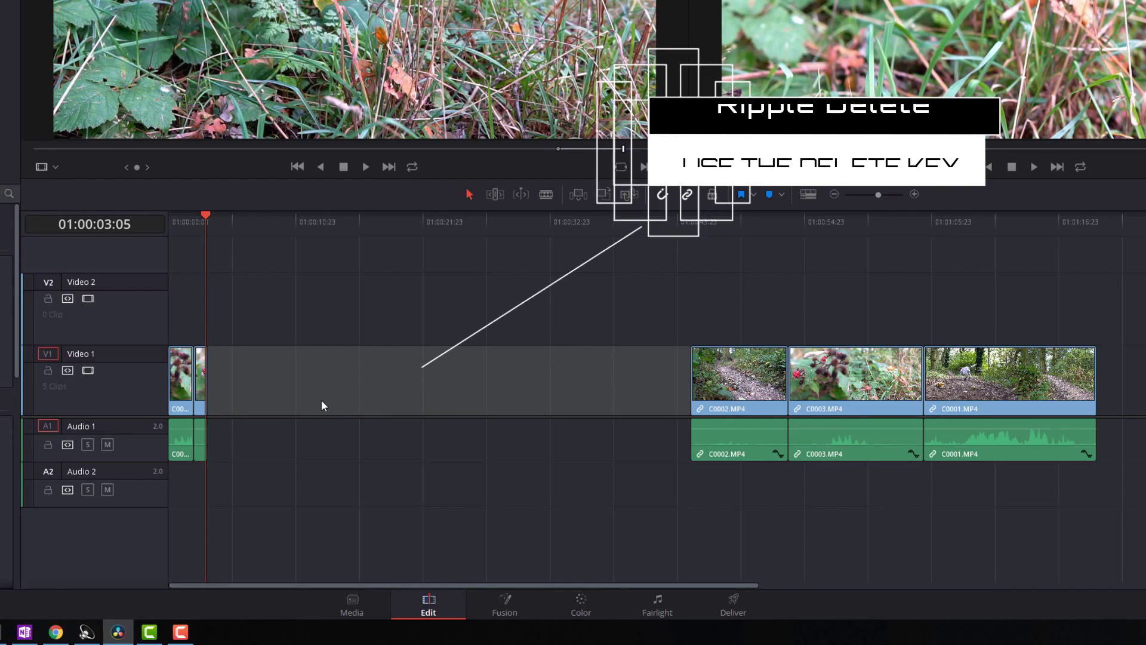
Step: Select the empty gap on Video 1 and ripple-delete it so the later clips close up
click(663, 320)
click(340, 380)
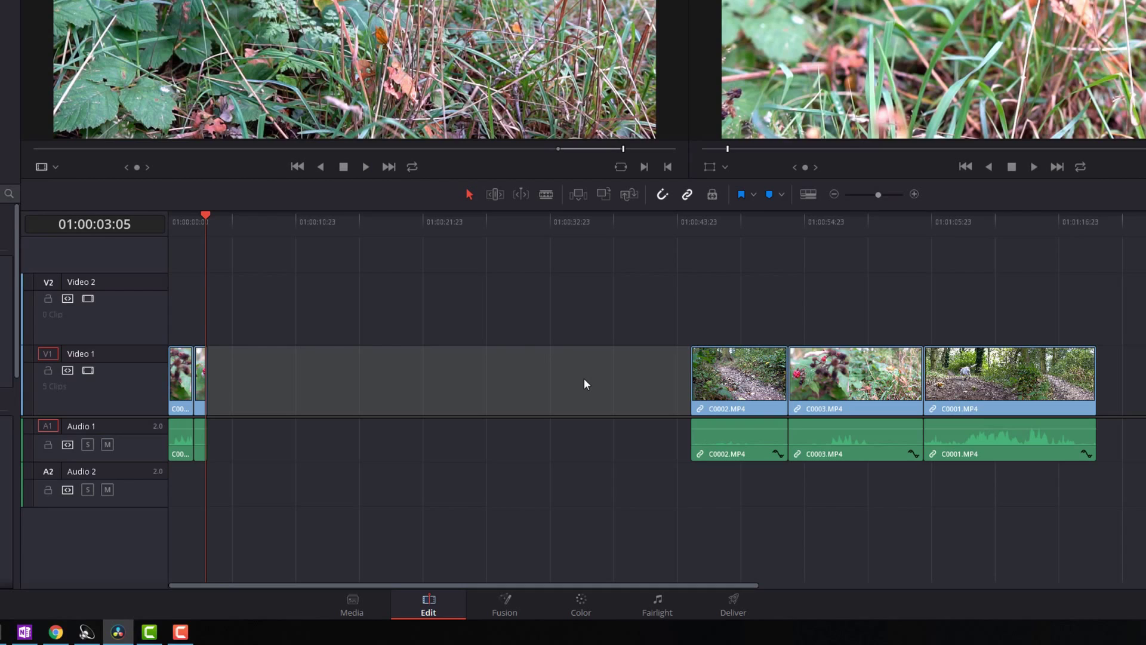
key(Delete)
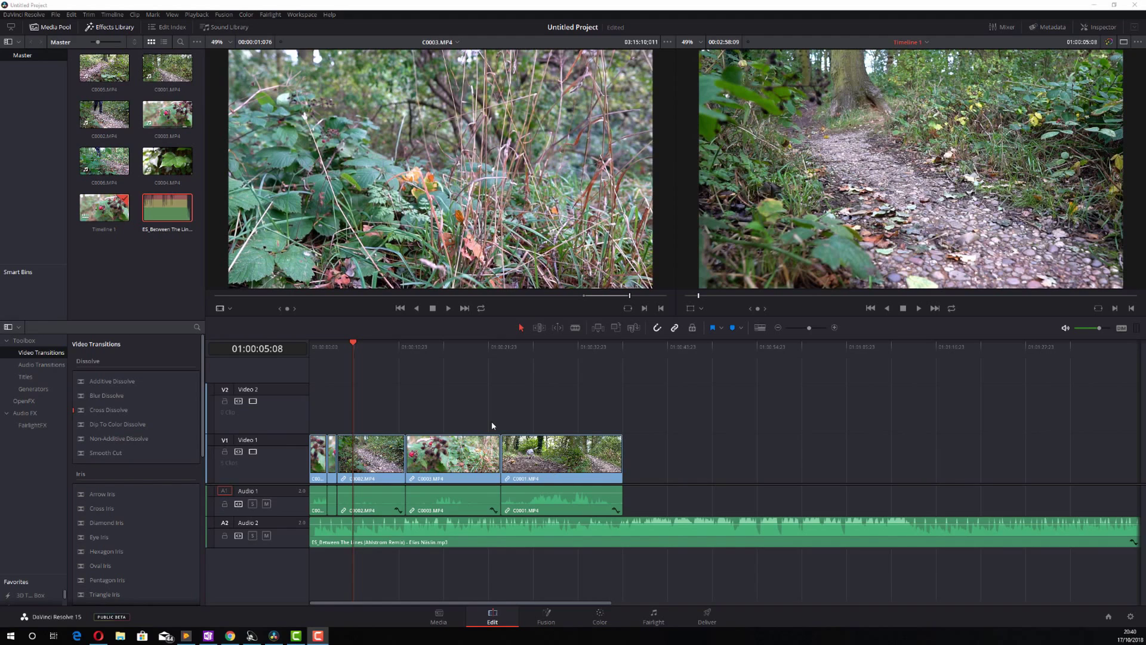
Step: Trial-cut the clips at about 16 seconds with Ctrl+B, undo it, and select the Audio 2 music clip
click(367, 347)
click(442, 345)
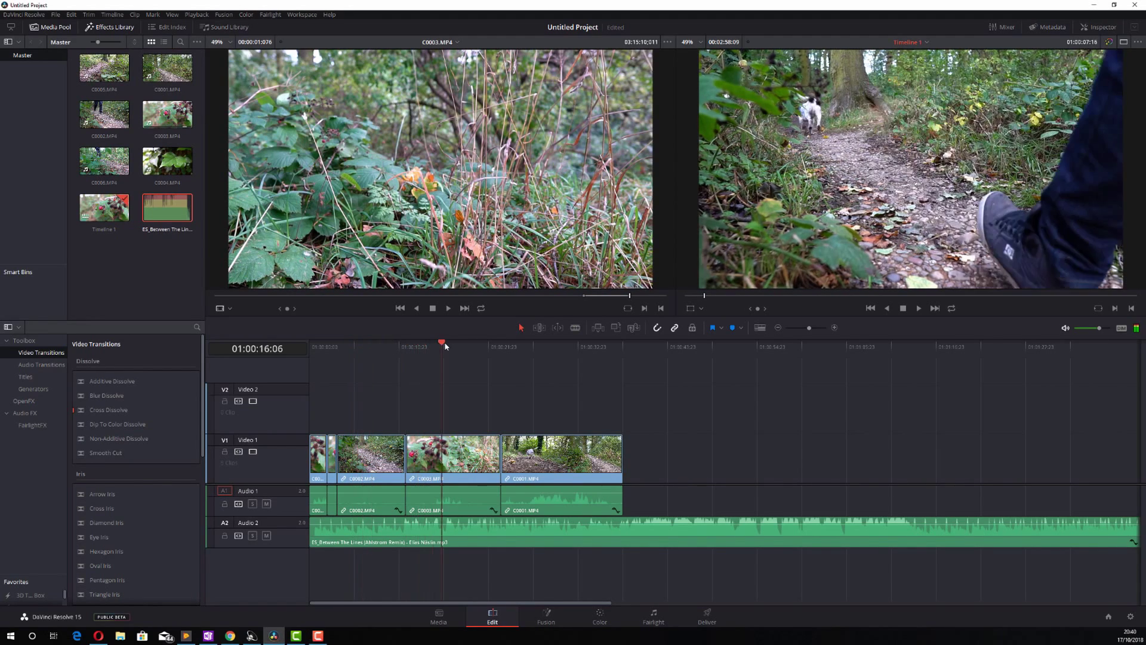
click(449, 344)
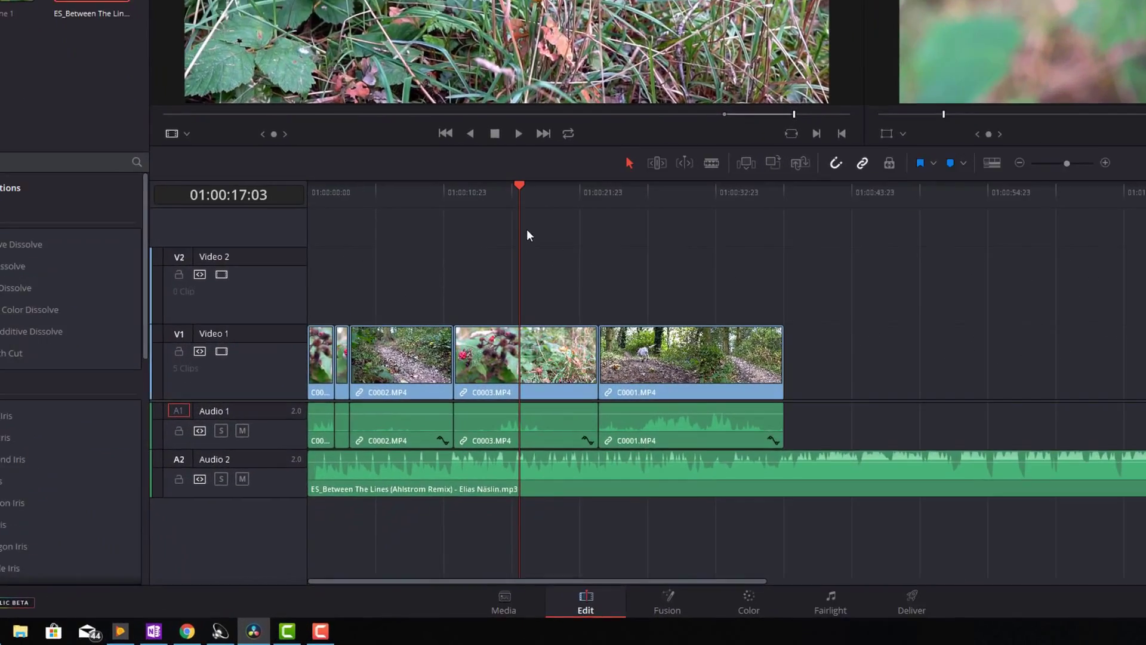
key(ctrl+b)
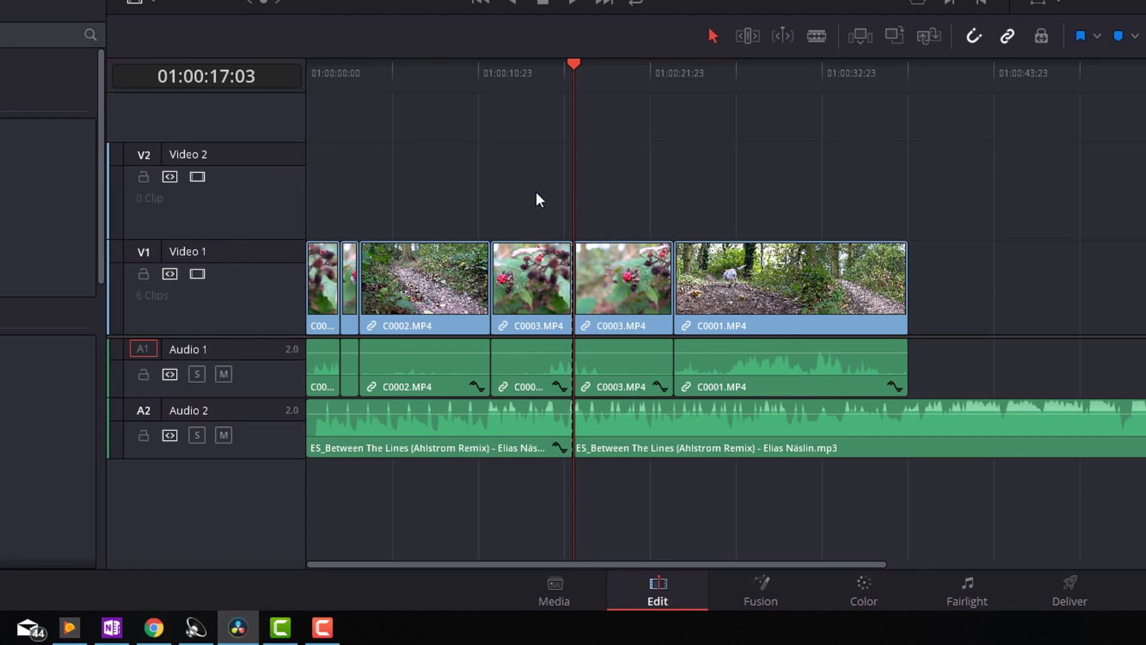
key(ctrl+z)
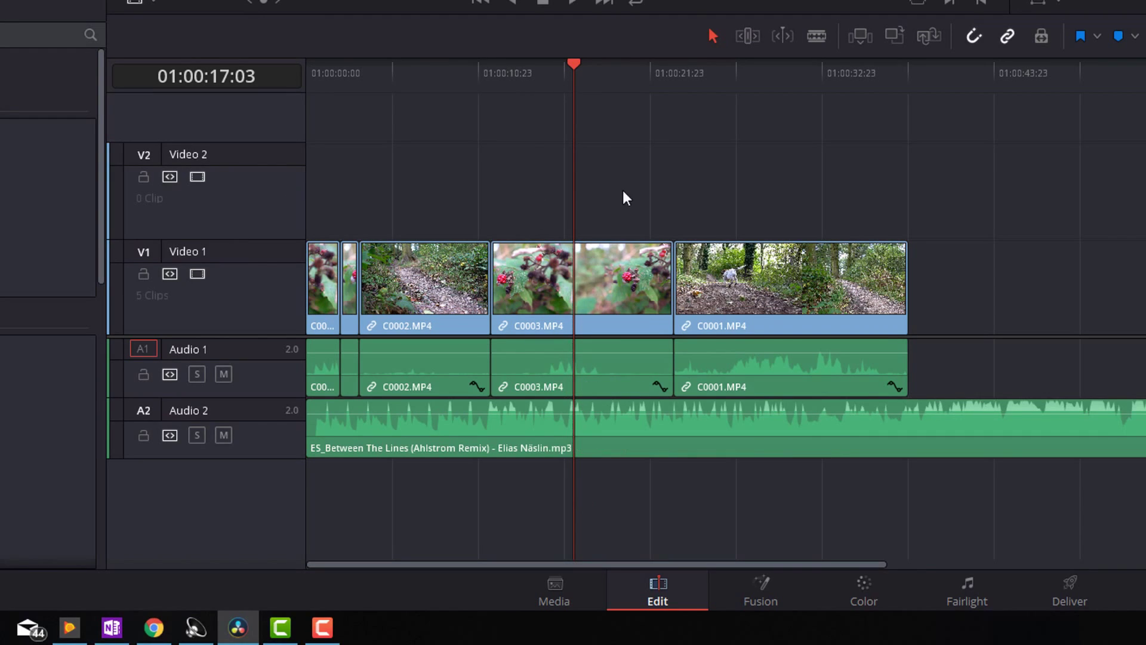
click(518, 332)
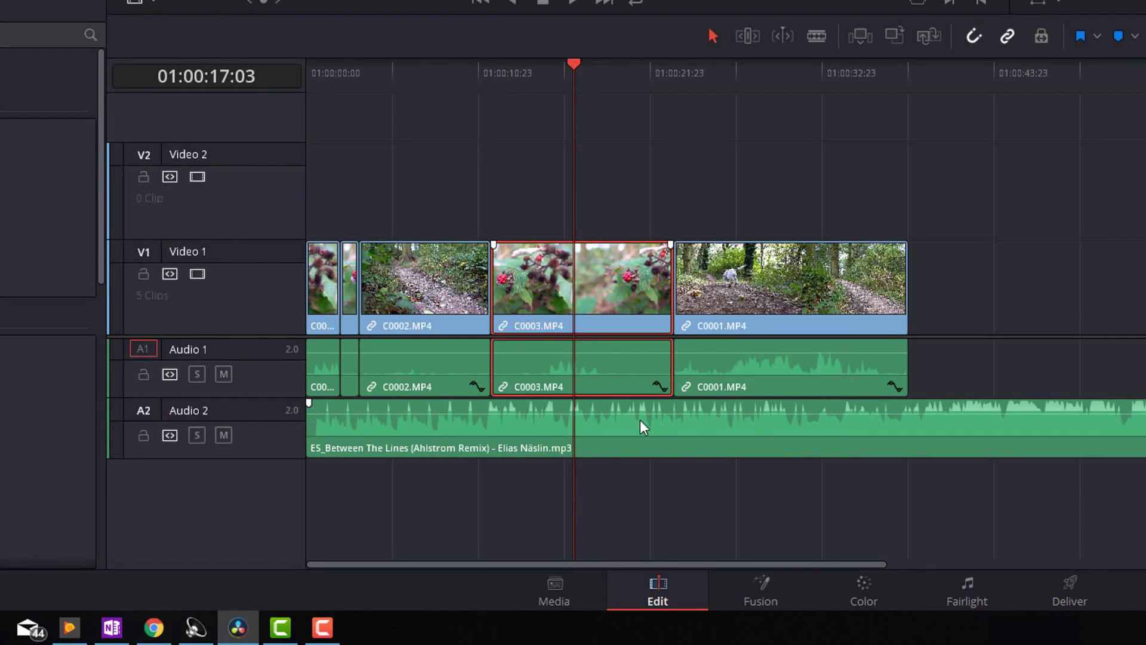
click(647, 498)
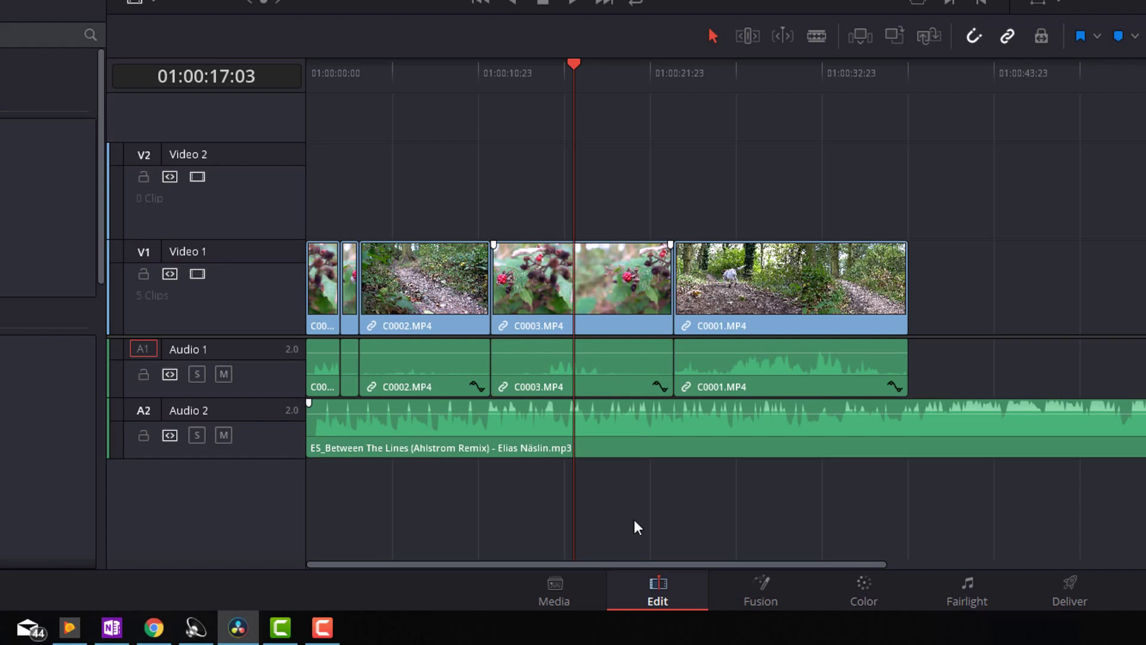
click(466, 434)
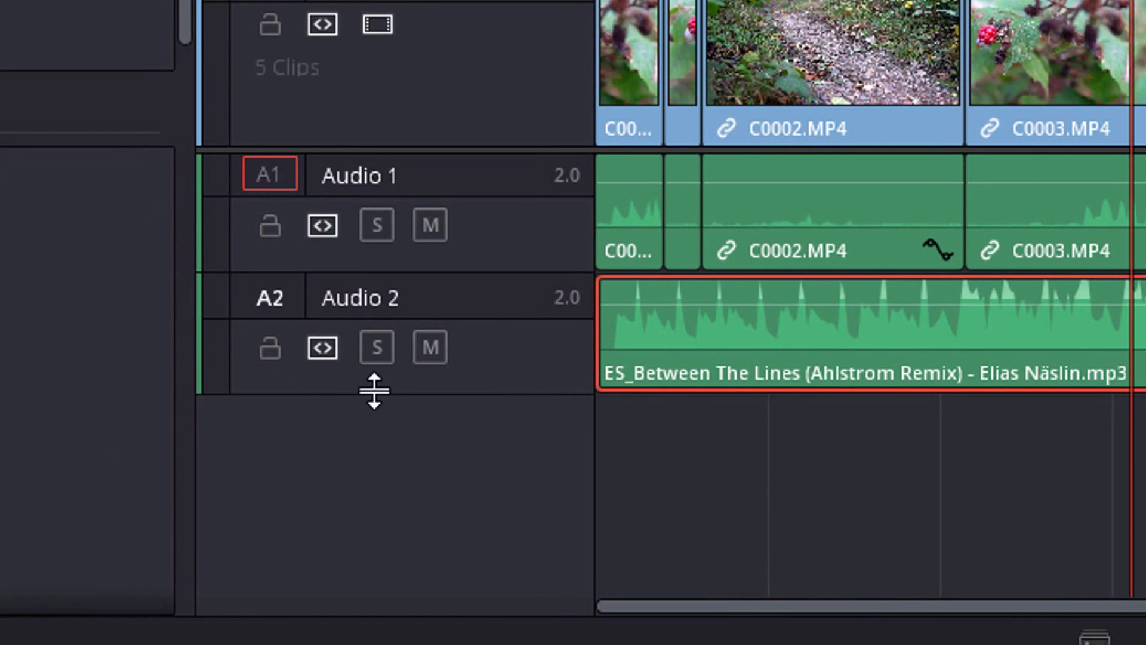
Step: Turn off Auto Track Selector on Audio 2 and split C0001 at 01:00:13:00
click(333, 356)
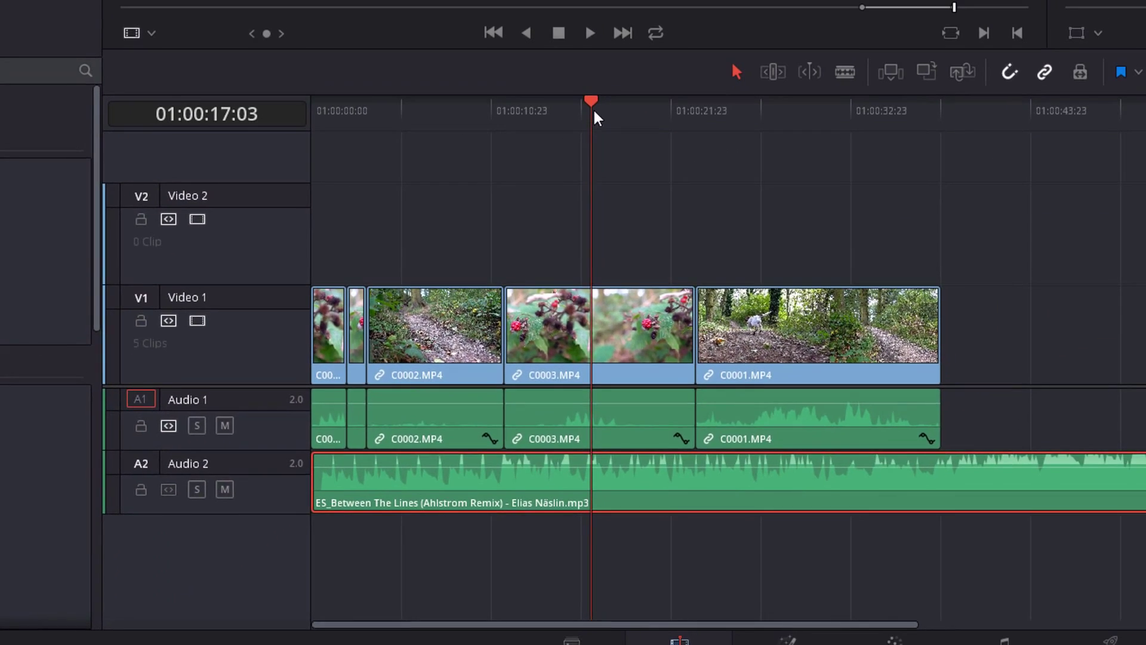
drag(593, 107, 766, 105)
click(736, 237)
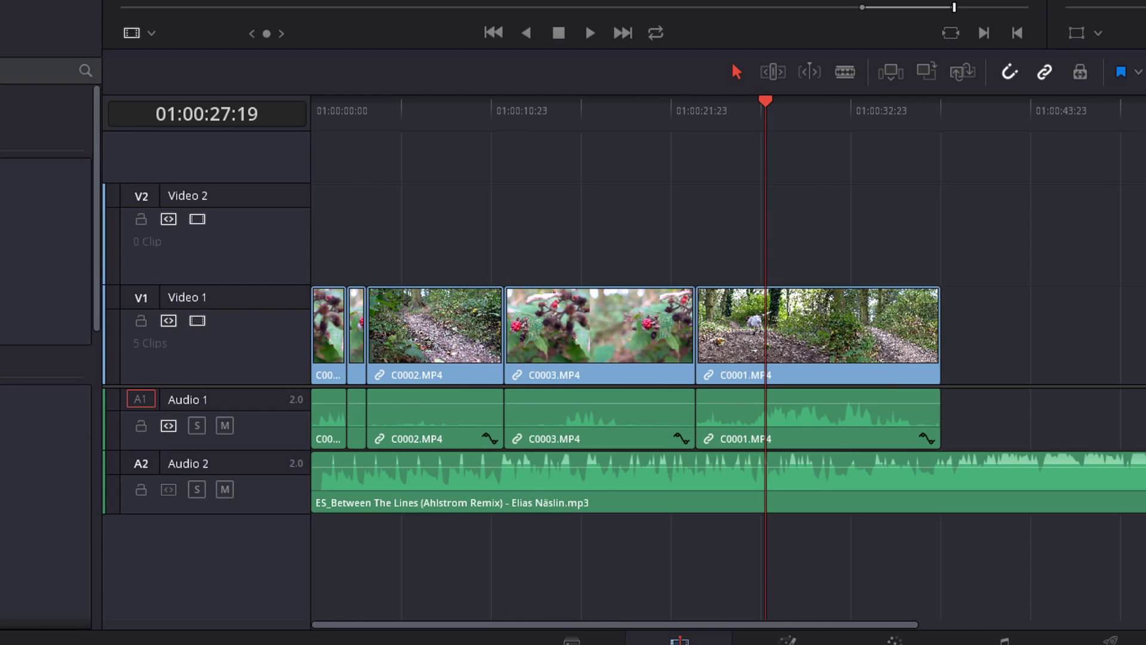
key(ctrl+b)
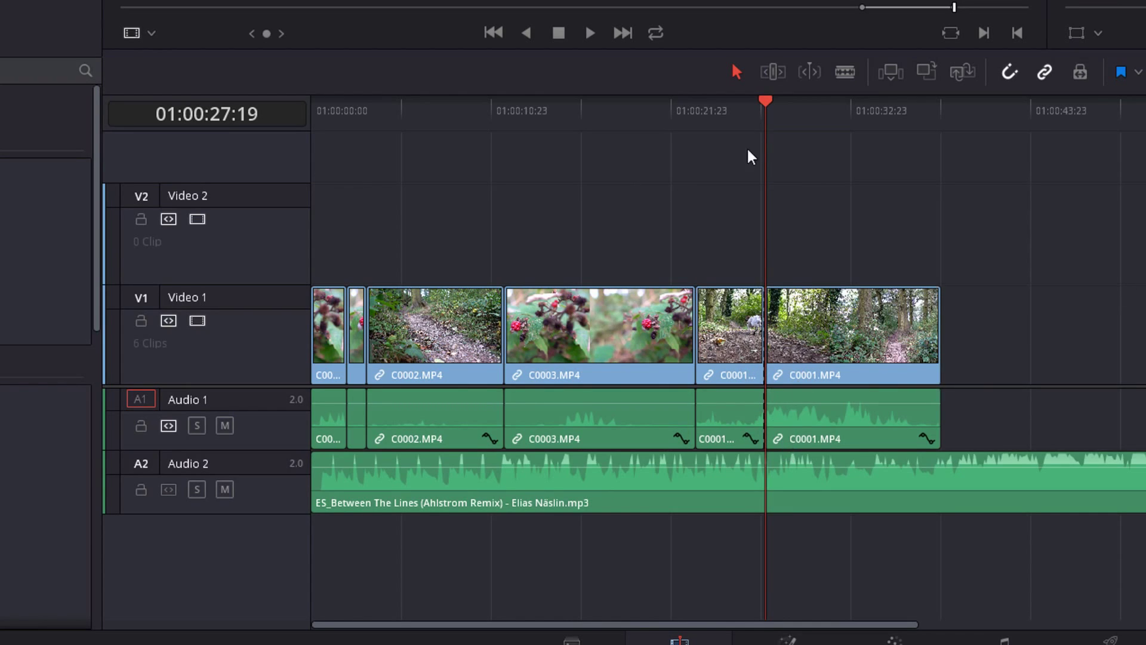
Step: Split C0001 again at 01:00:32:07 and 01:00:34:06
drag(792, 99, 839, 98)
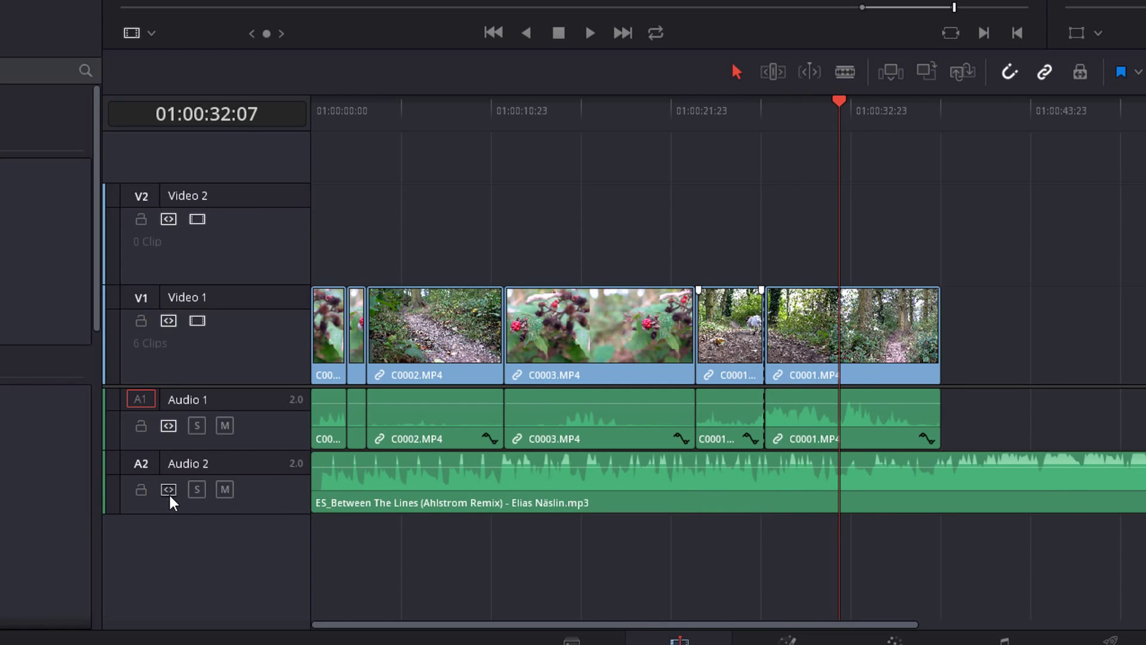
key(ctrl+b)
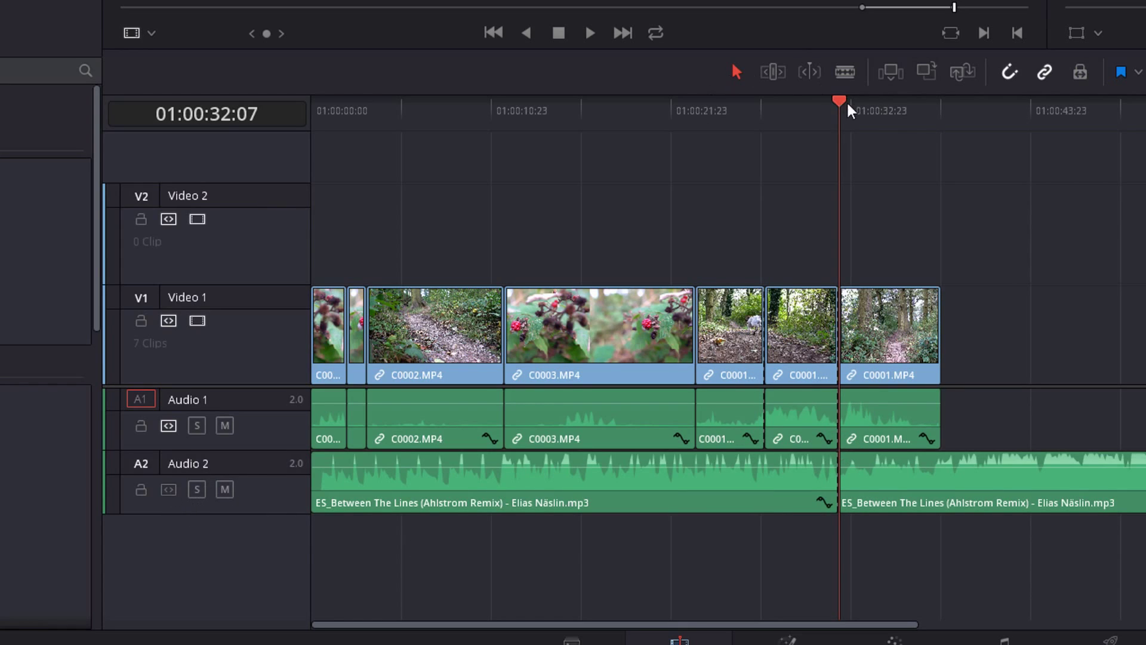
drag(847, 102, 871, 107)
key(ctrl+b)
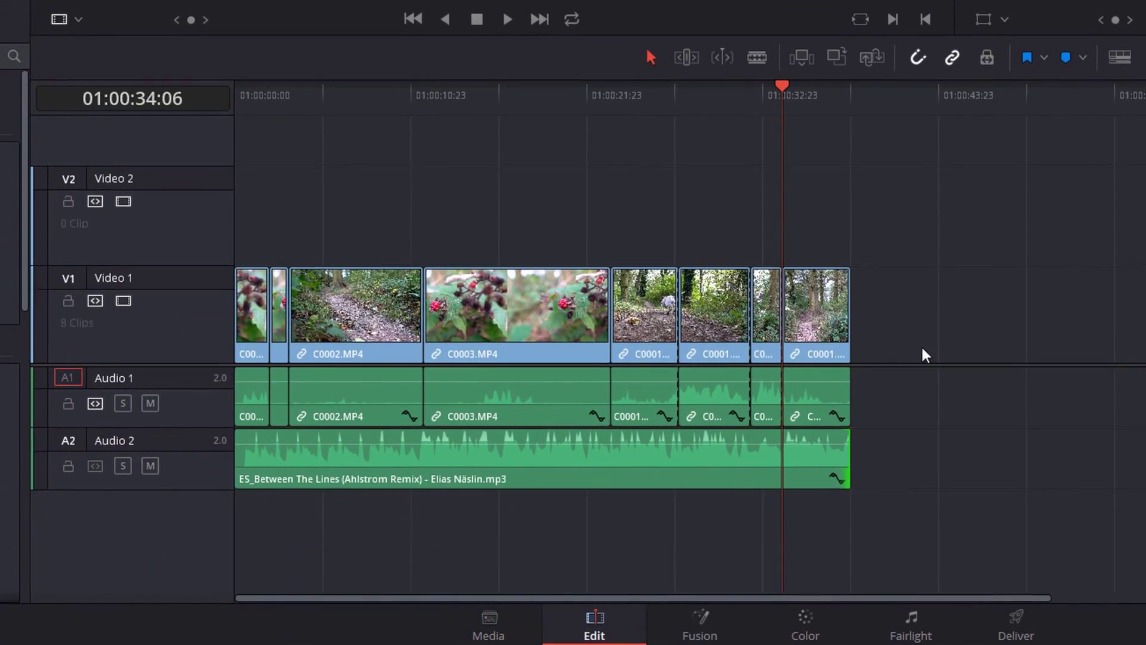
Step: Ctrl+Shift-drag two C0001 pieces into earlier slots so the following clips shift along
click(607, 464)
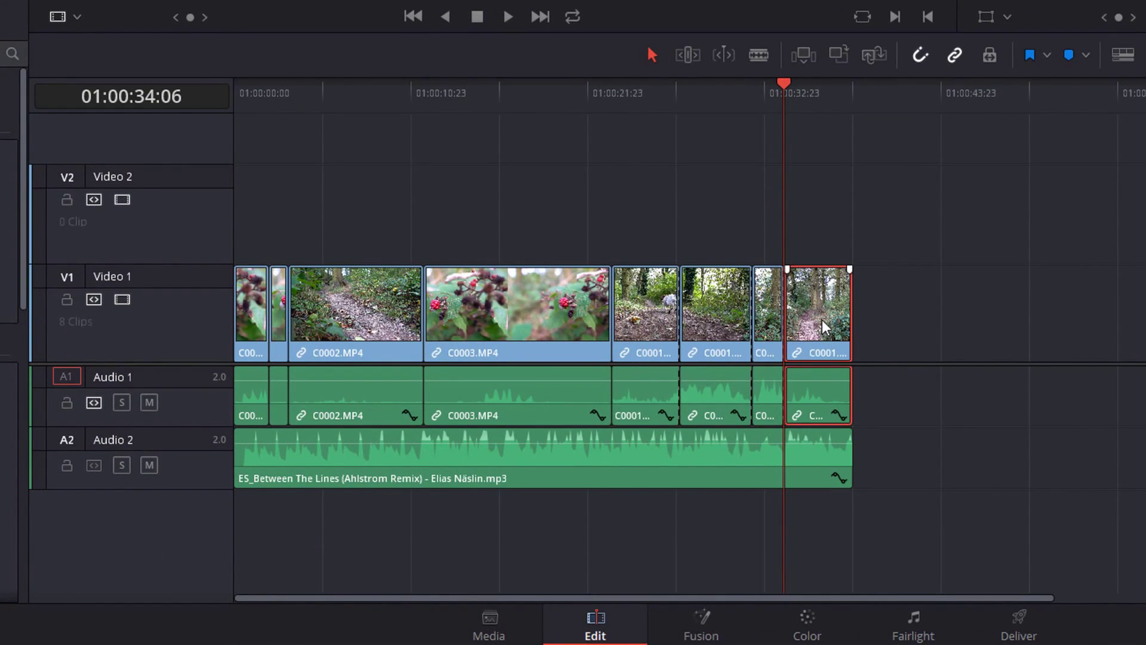
mouse_move(822, 314)
mouse_down()
mouse_move(656, 322)
mouse_move(821, 313)
mouse_up()
click(1000, 304)
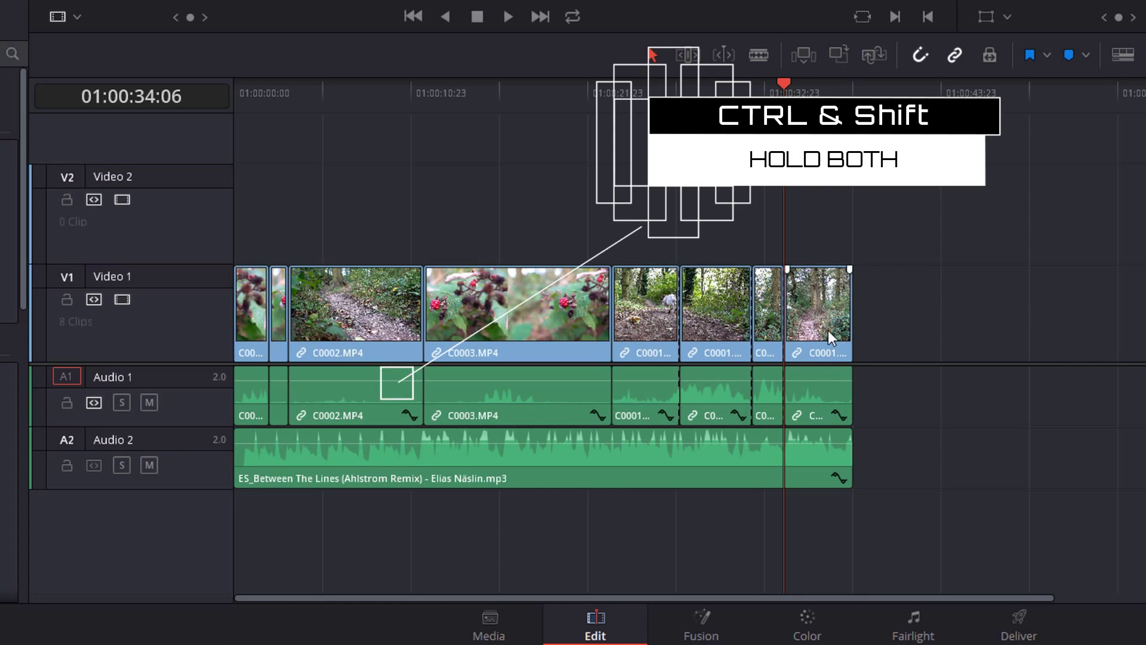
drag(816, 317, 648, 322)
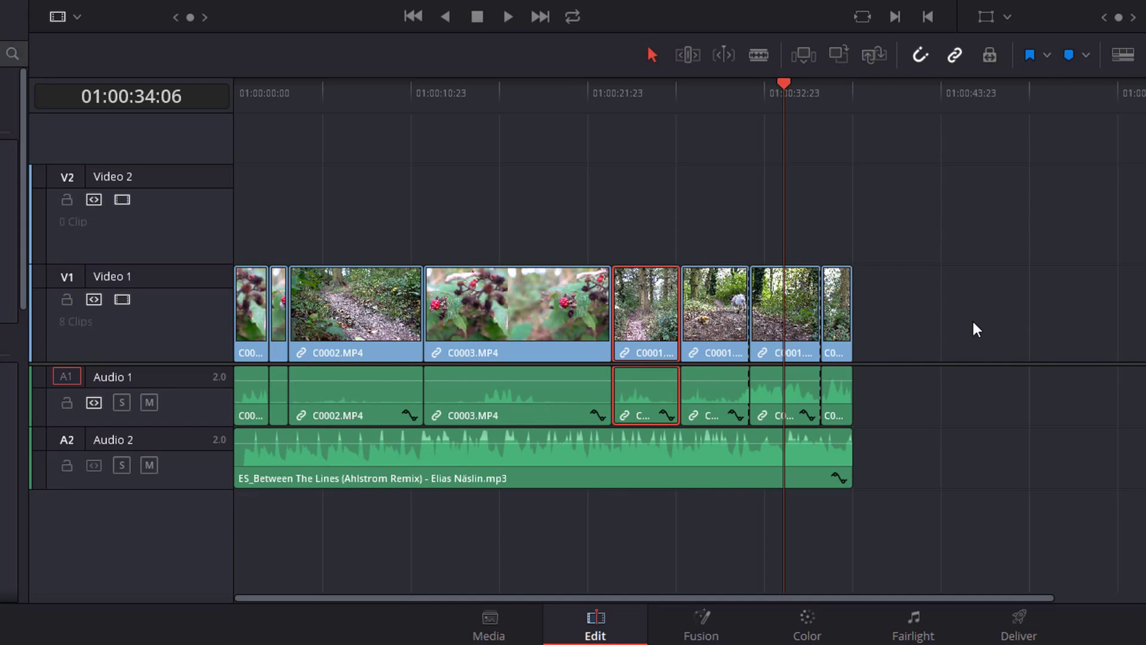
click(725, 384)
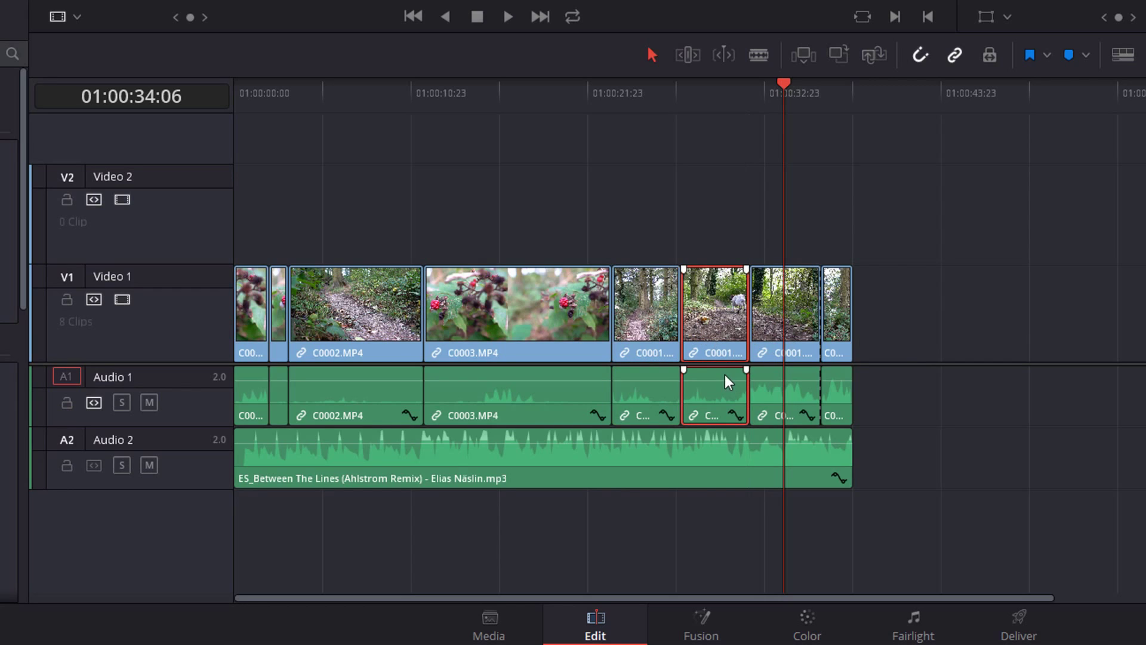
drag(725, 346, 443, 331)
click(533, 229)
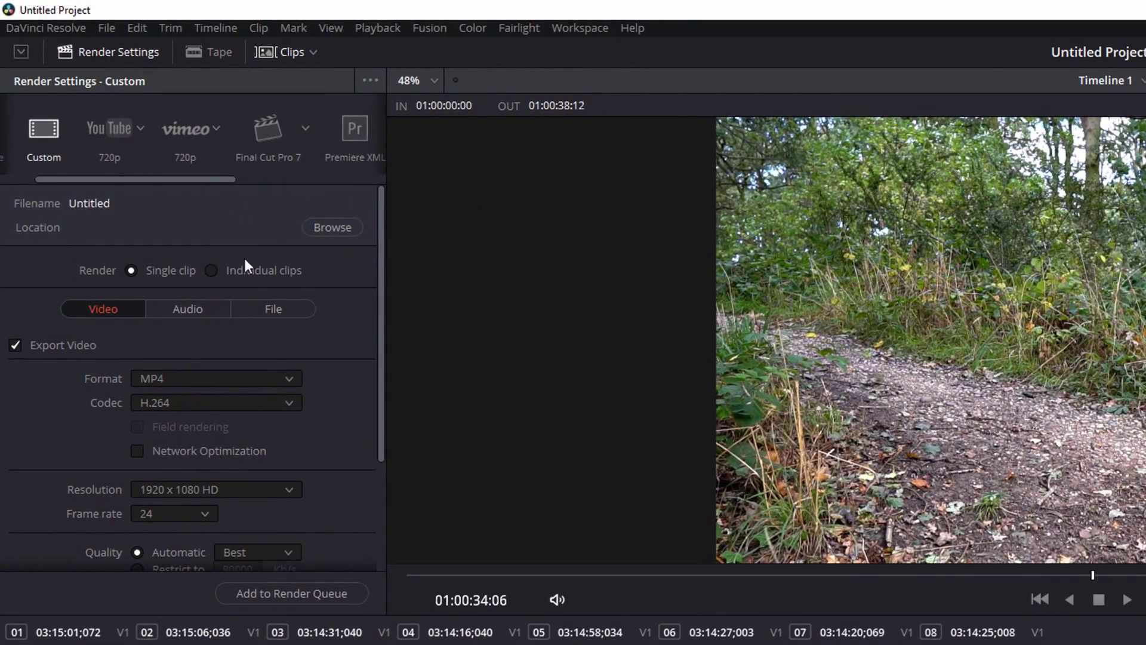
Step: Restrict the MP4 H.264 render quality to 10000 Kb/s
click(329, 227)
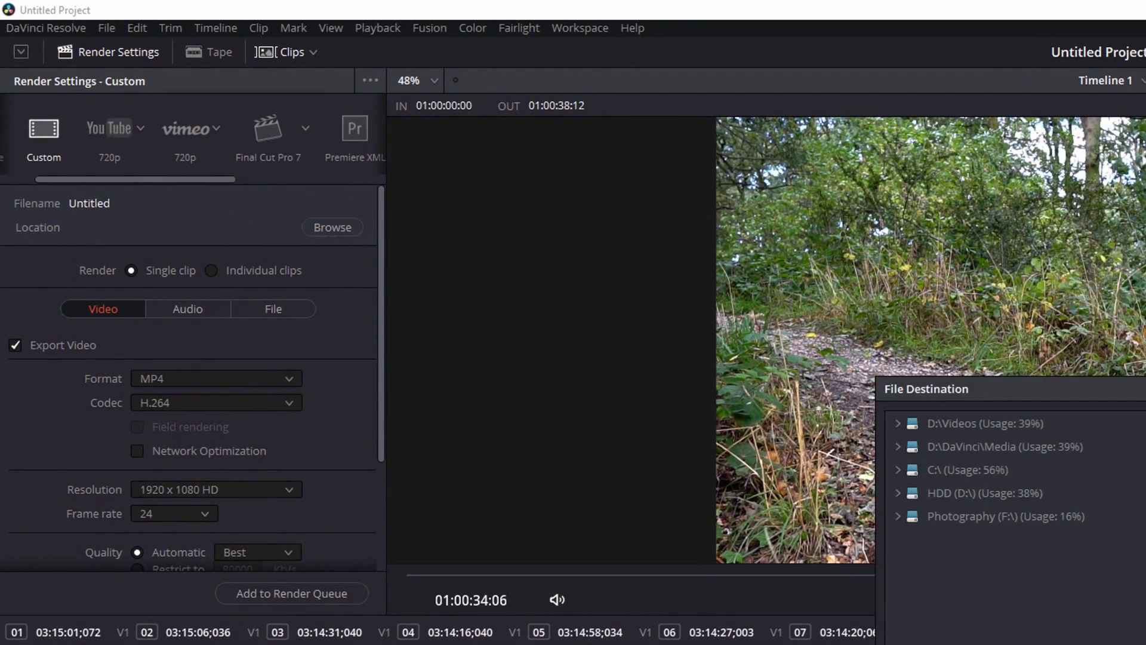
key(Escape)
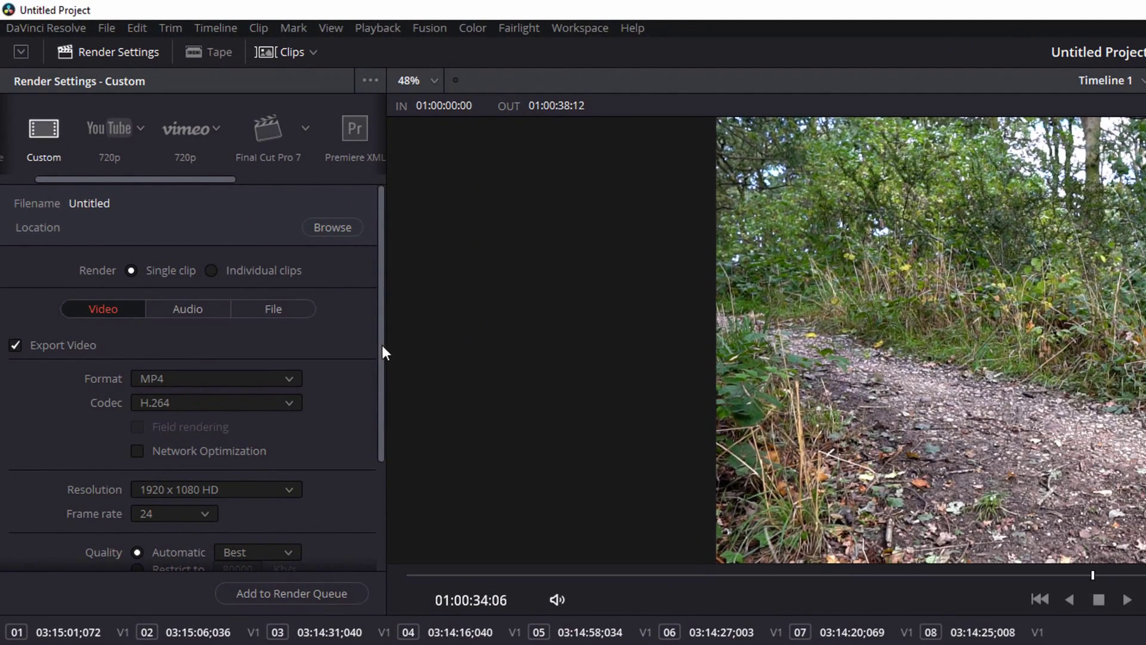
drag(381, 352, 148, 445)
click(137, 438)
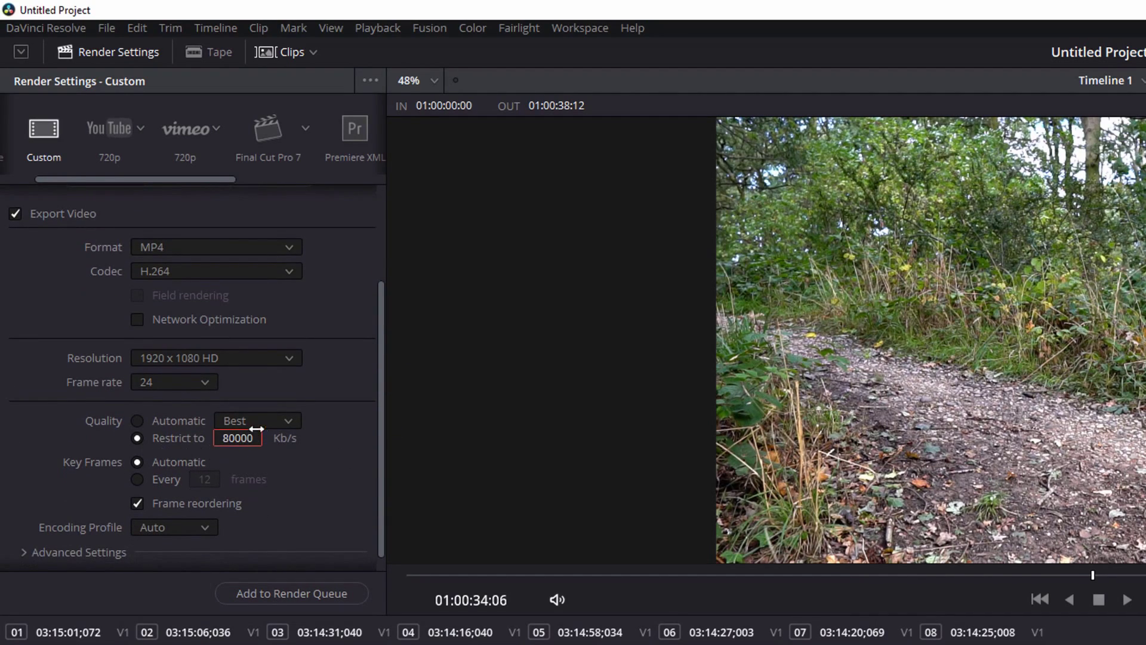
key(BackSpace)
key(BackSpace)
key(BackSpace)
key(BackSpace)
key(BackSpace)
text(10000)
click(414, 218)
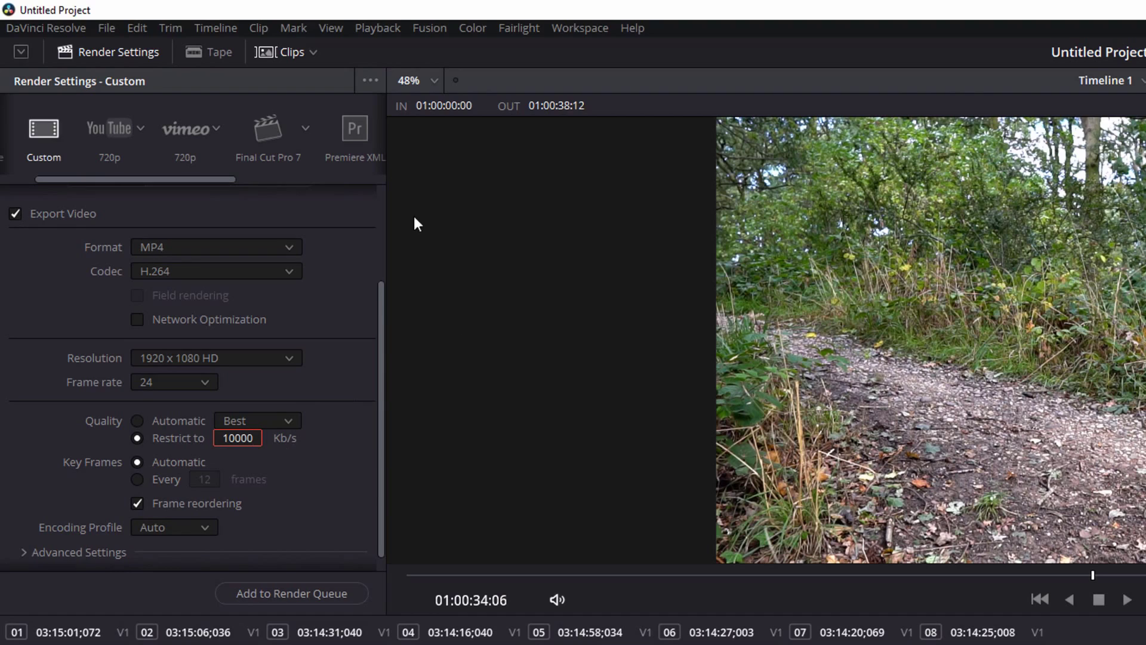
Step: Save the current render settings as a new custom preset
click(369, 84)
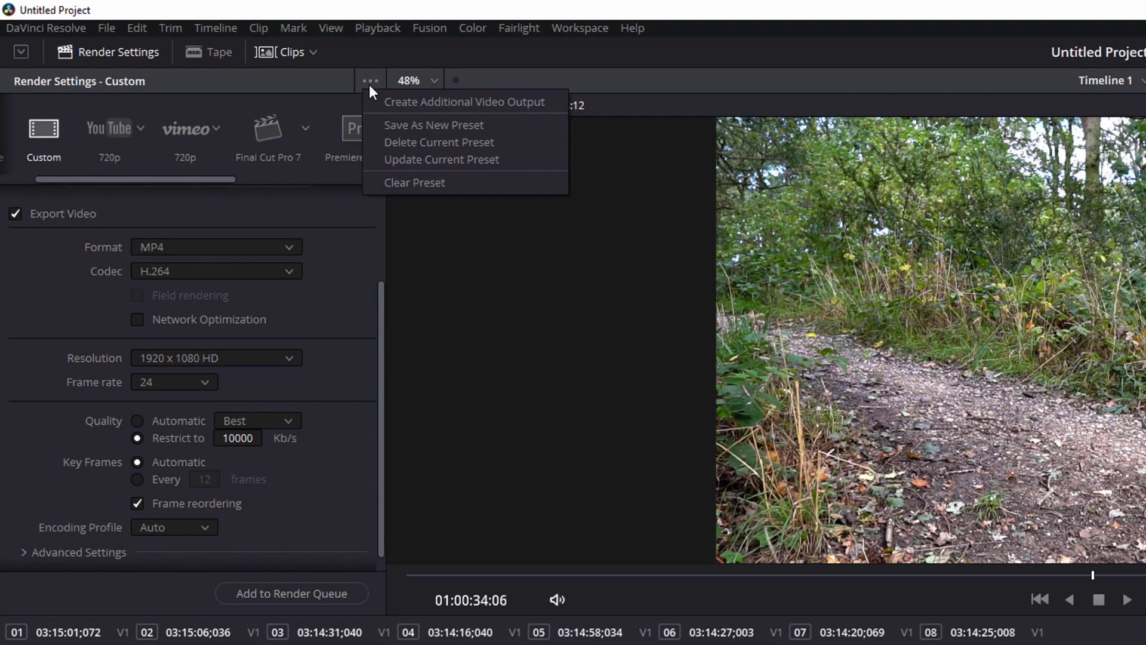
click(427, 125)
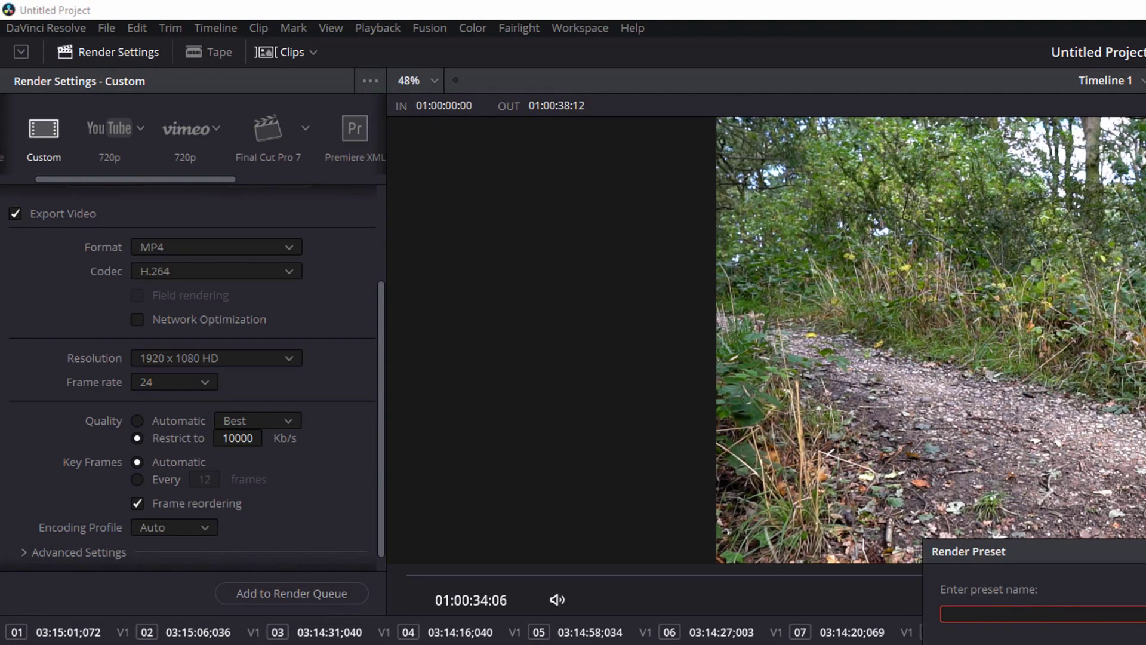
key(Escape)
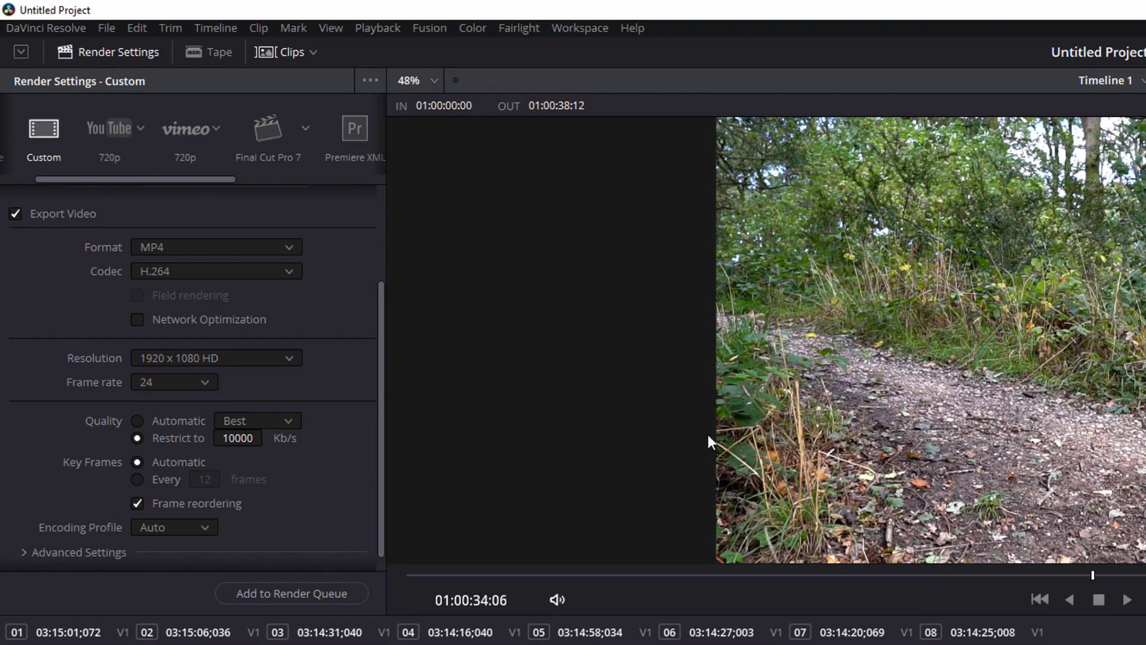
drag(174, 179, 102, 181)
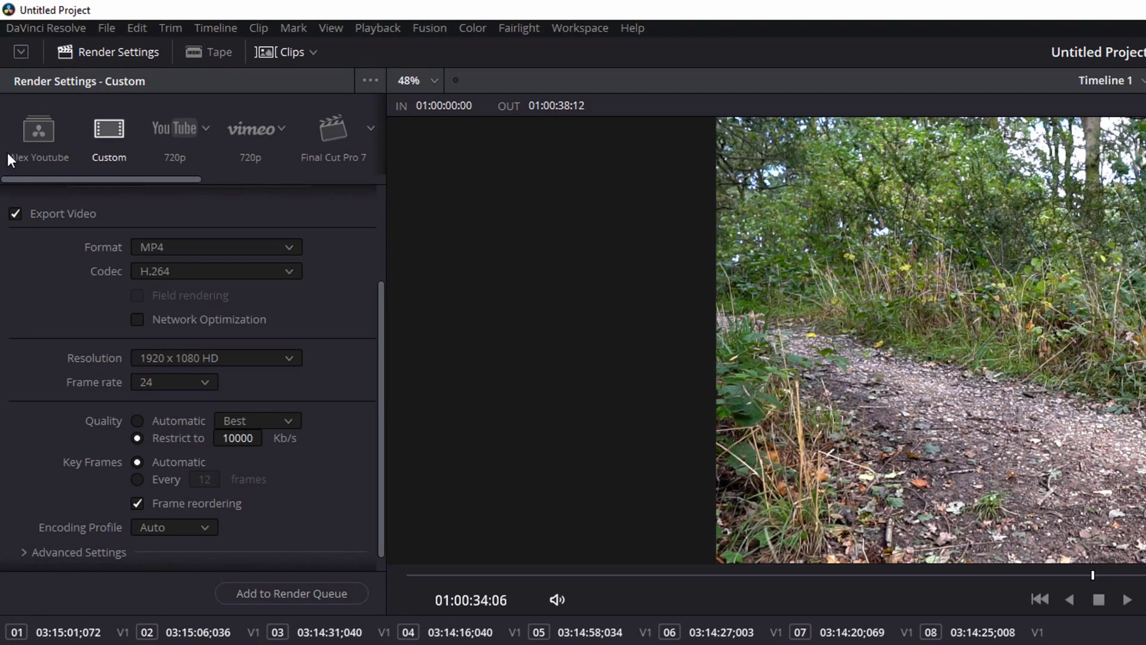
Step: Load the newly saved custom YouTube render preset (MP4 H.264, 10000 Kb/s cap)
click(38, 139)
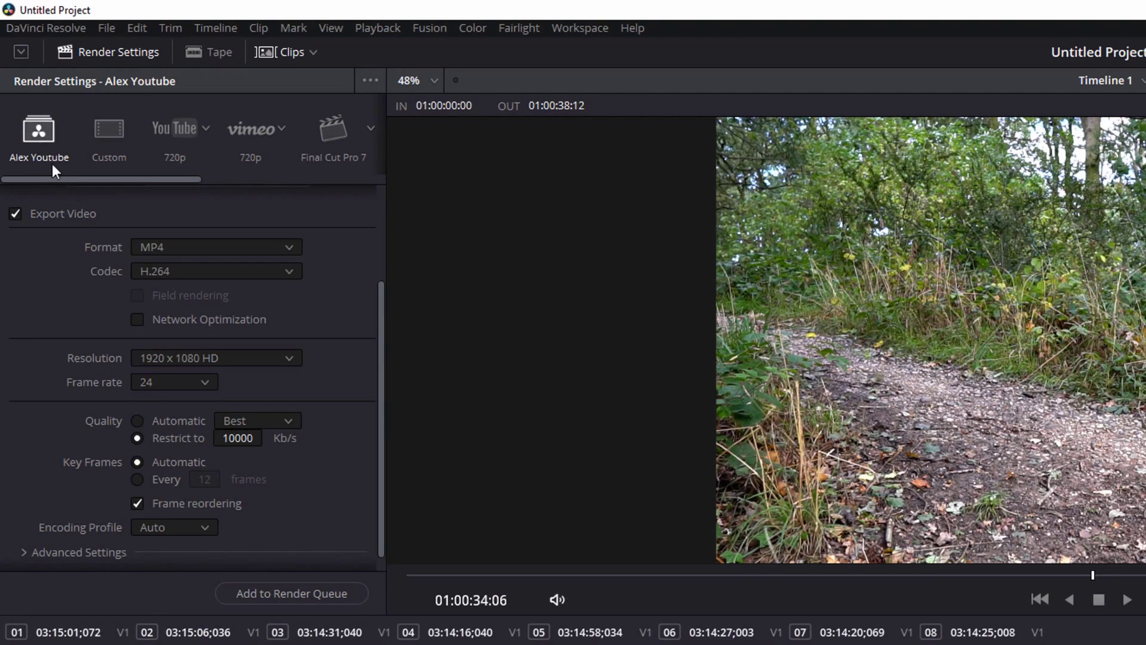
scroll(381, 281, up, 3)
drag(380, 283, 387, 358)
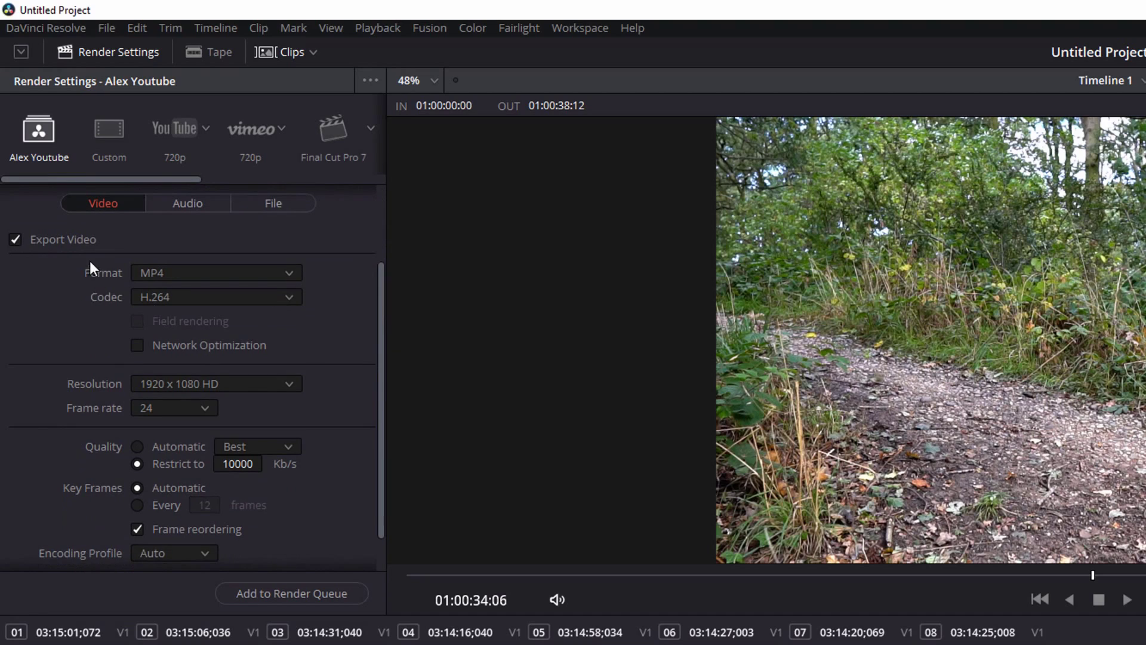